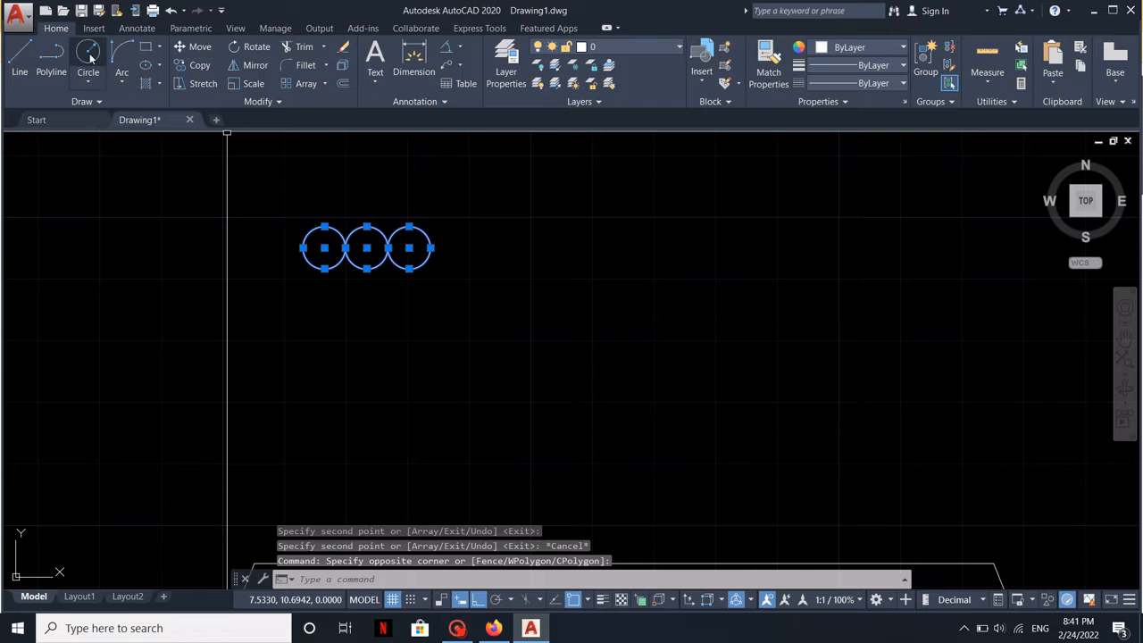
- Copy the row of three circles downward twice from its top quadrant, forming a three-by-three grid of touching circles
left_click(200, 65)
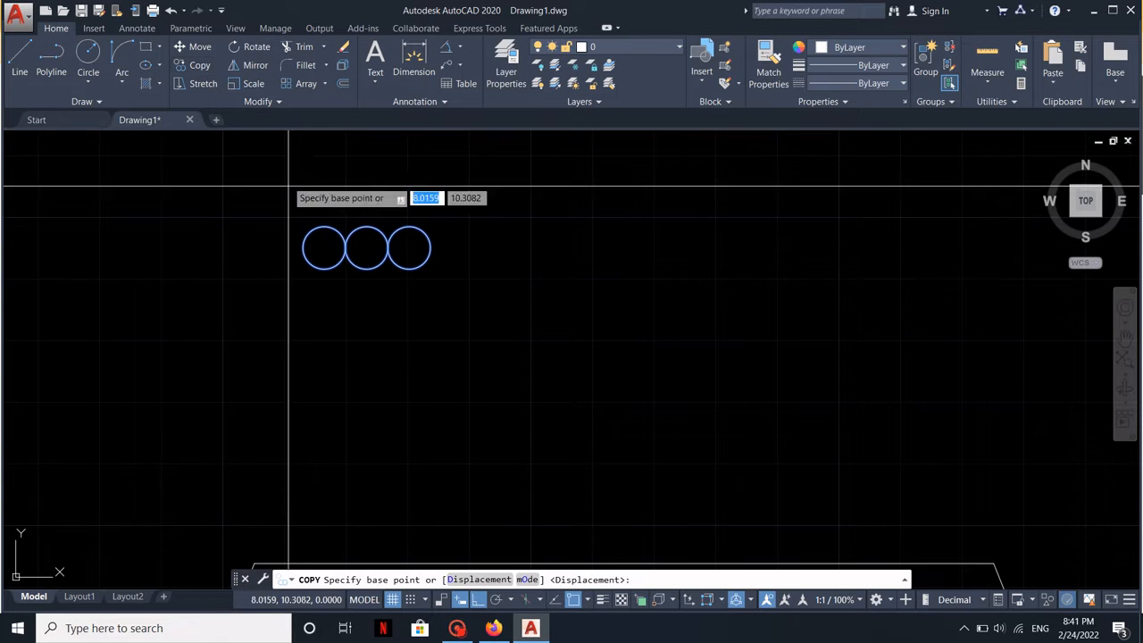
left_click(324, 226)
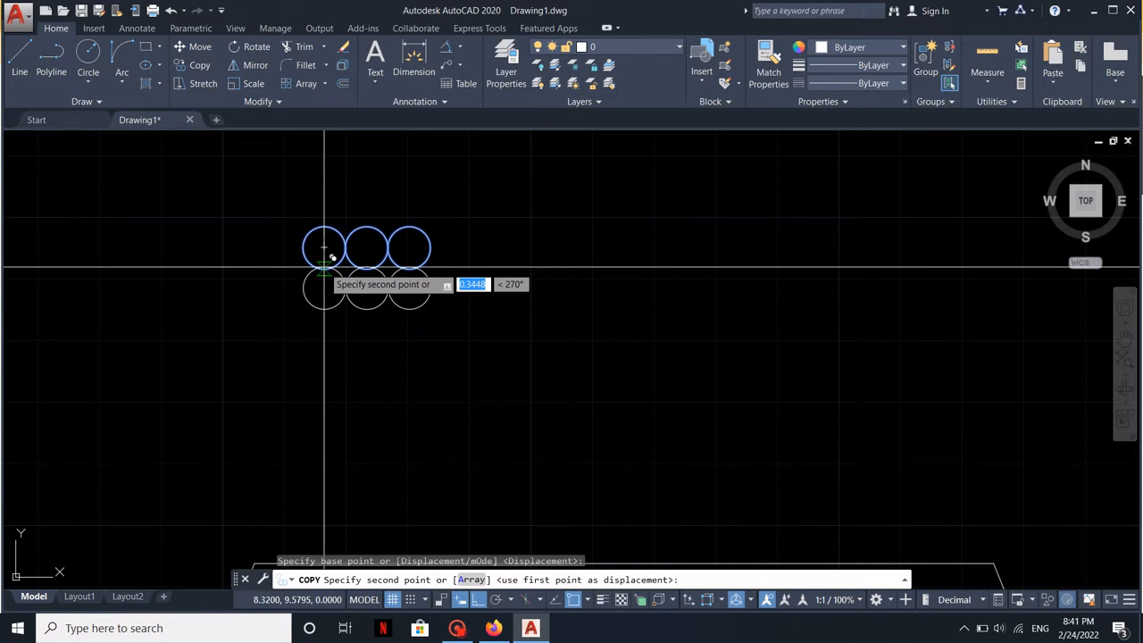
left_click(324, 267)
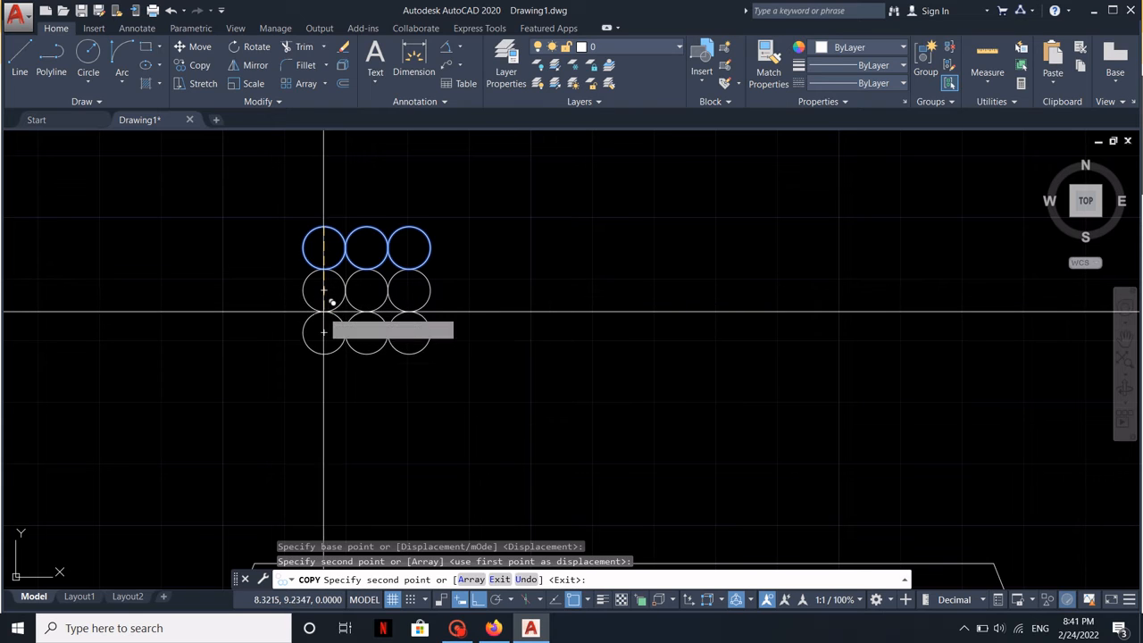
left_click(324, 312)
key("Escape")
- Draw a rectangle from the left quadrant of the grid's upper-left circle to the right quadrant of its lower-right circle
scroll(313, 308, "down", 2)
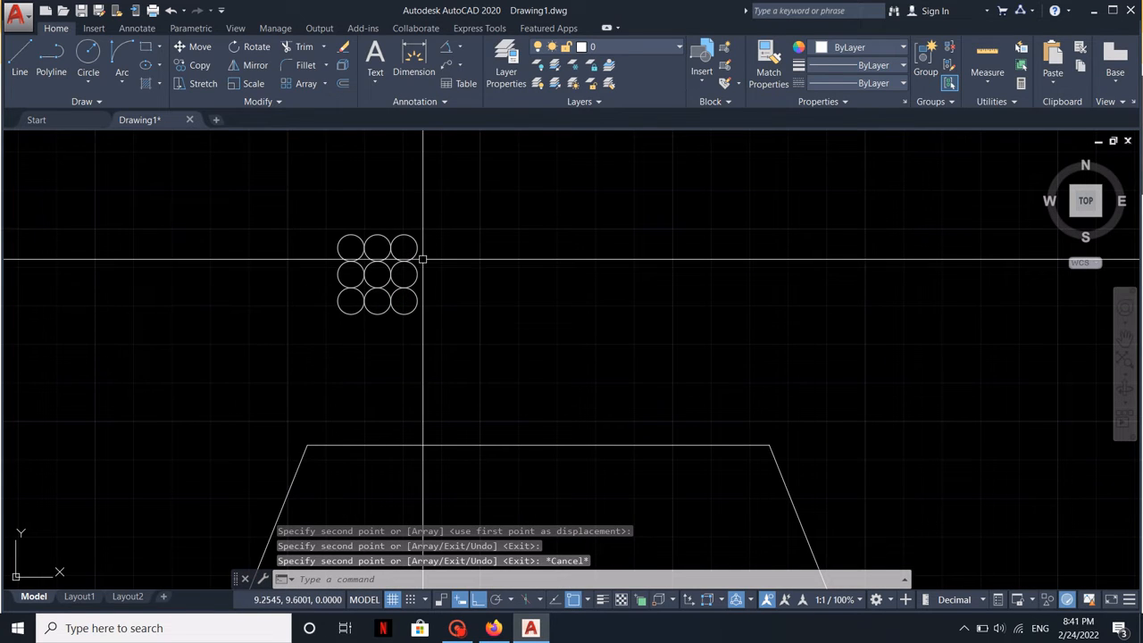
type("rec")
key("Return")
scroll(350, 248, "up", 3)
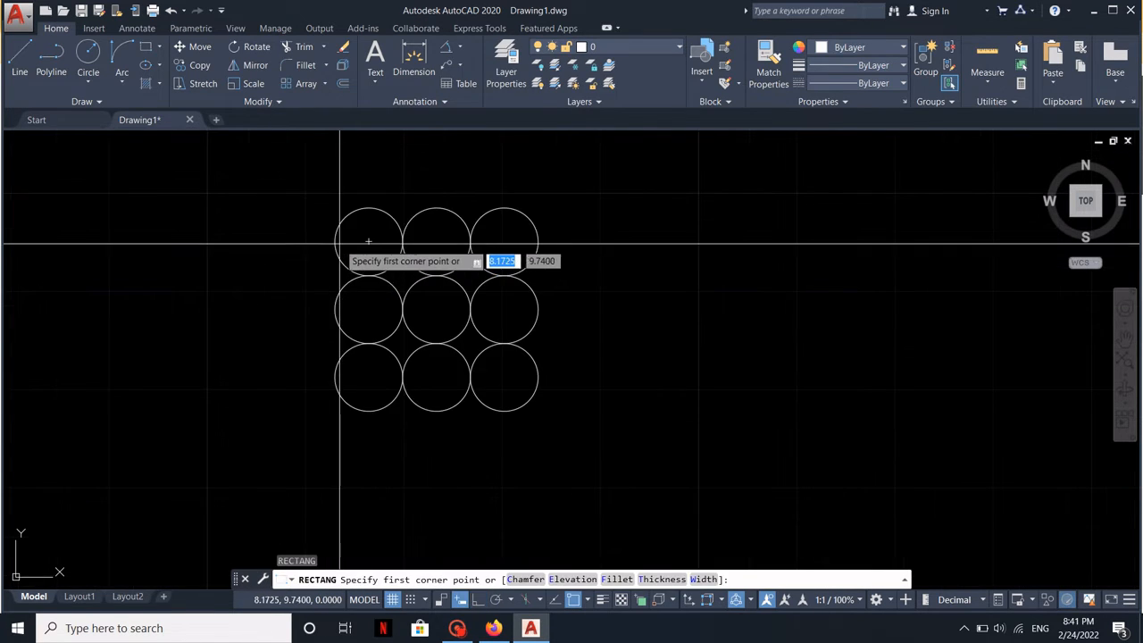
left_click(338, 241)
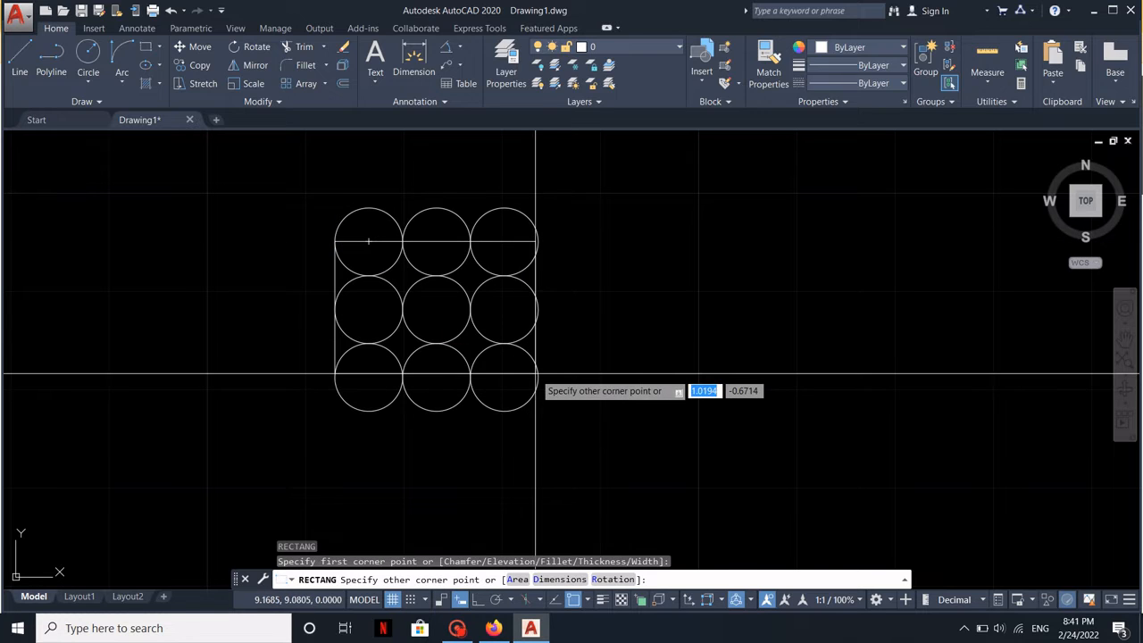
left_click(537, 378)
key("Escape")
- Stretch the rectangle's lower and upper edges outward to the outer quadrants of the circles so it encloses the whole grid
left_click(446, 377)
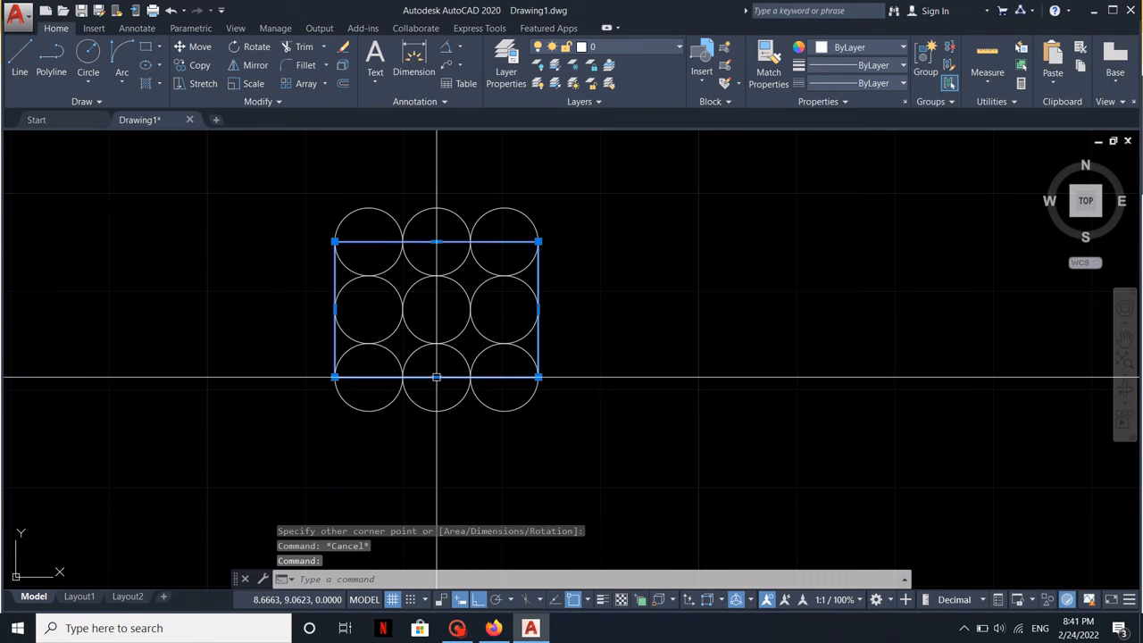
left_click(436, 378)
left_click(436, 411)
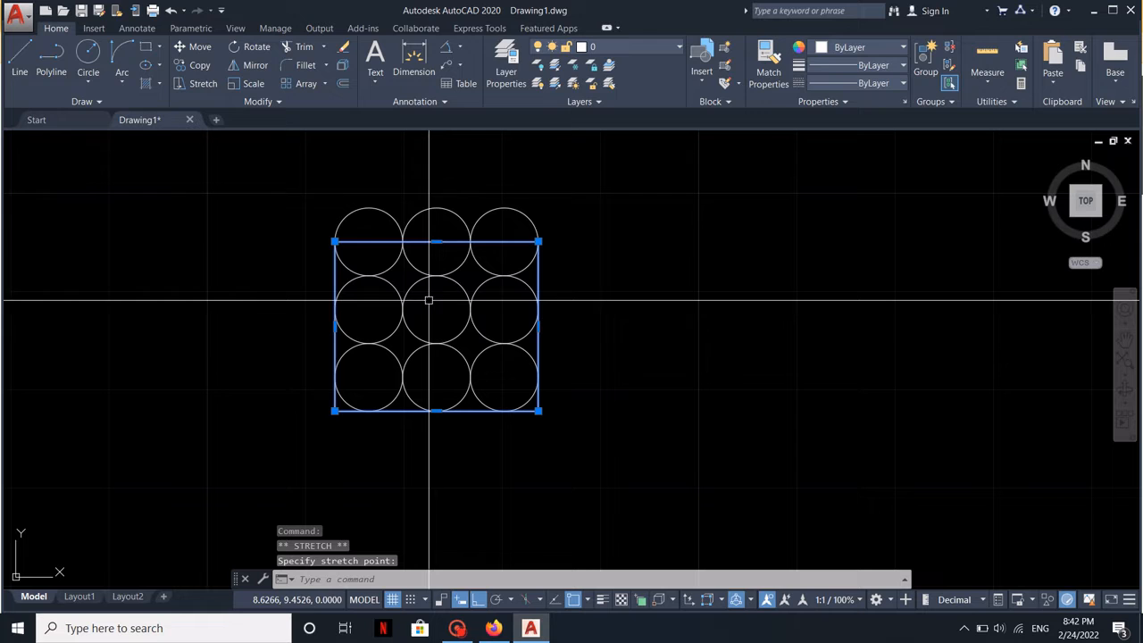
left_click(436, 241)
left_click(436, 208)
key("Escape")
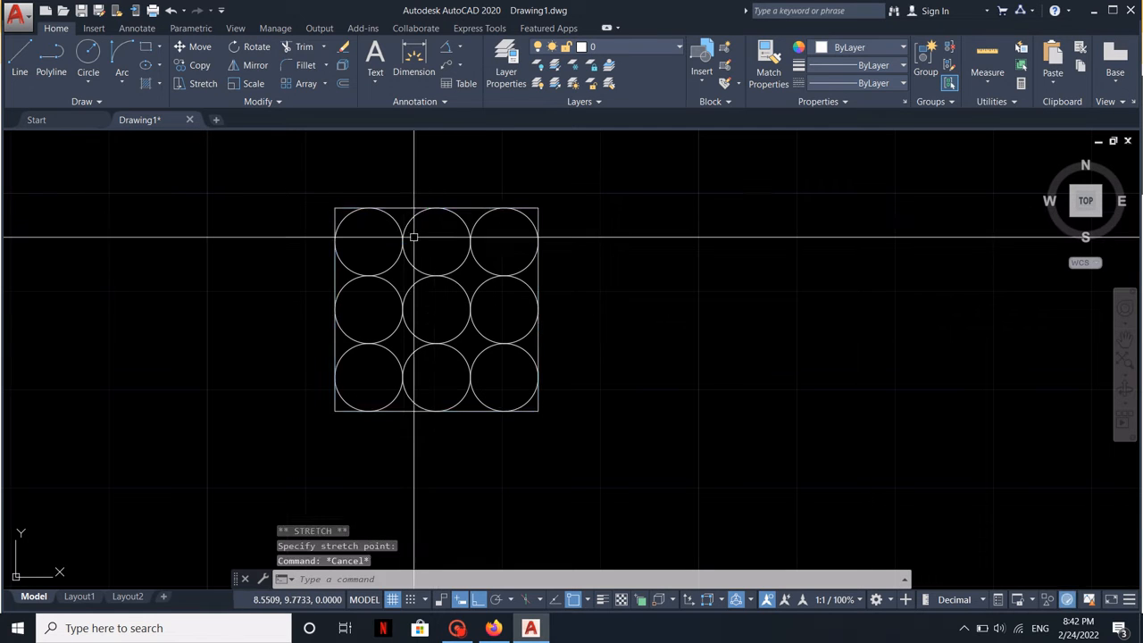
- Start a new block definition and select the circle grid with its enclosing square as the block's objects
scroll(452, 229, "down", 8)
middle_click_drag(454, 234, 402, 225)
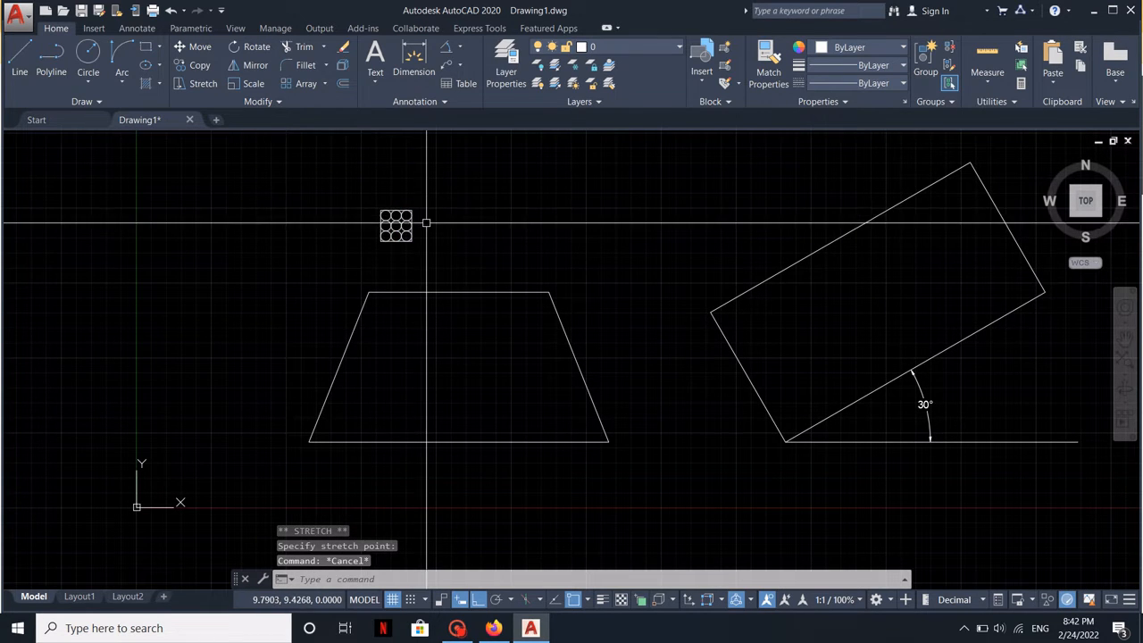
left_click(96, 28)
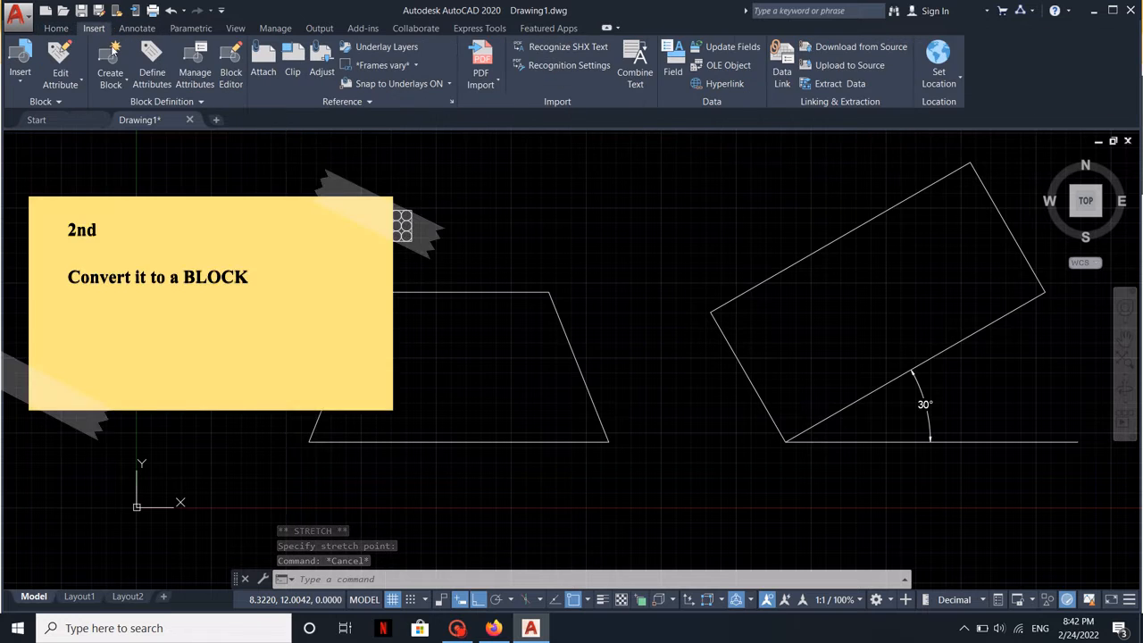
left_click(111, 55)
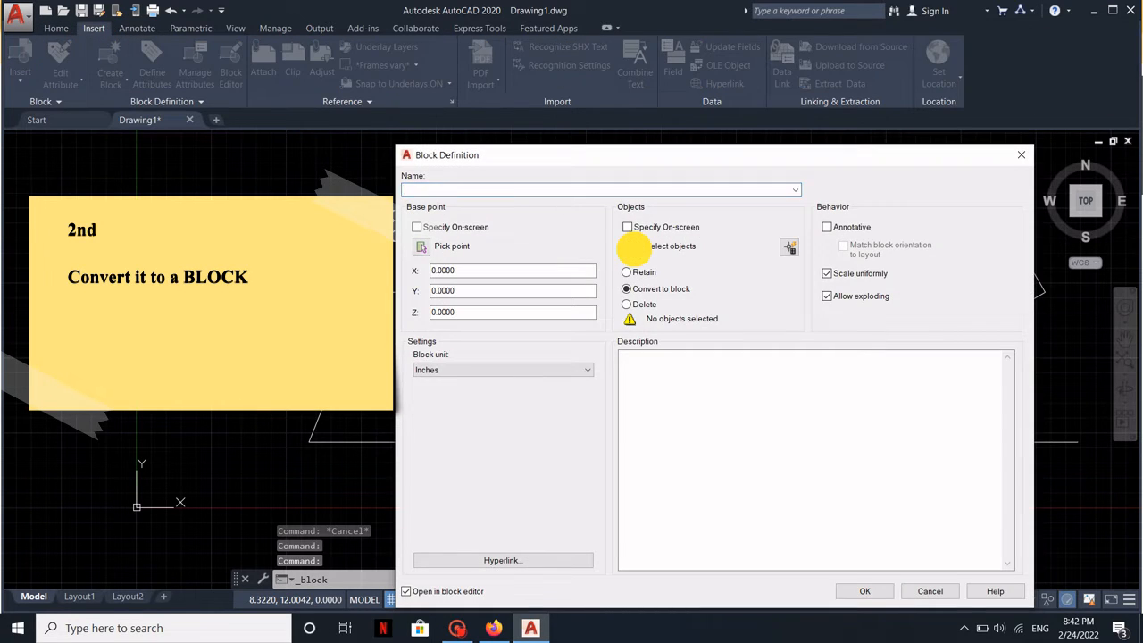
left_click(635, 249)
left_click(416, 248)
left_click(365, 194)
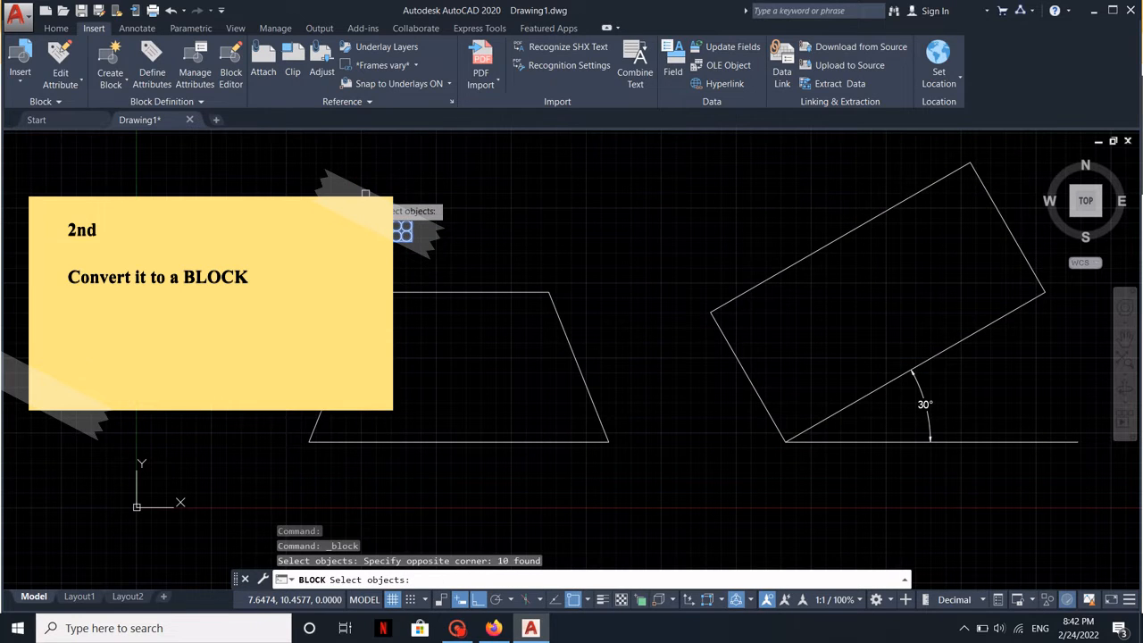
key("Return")
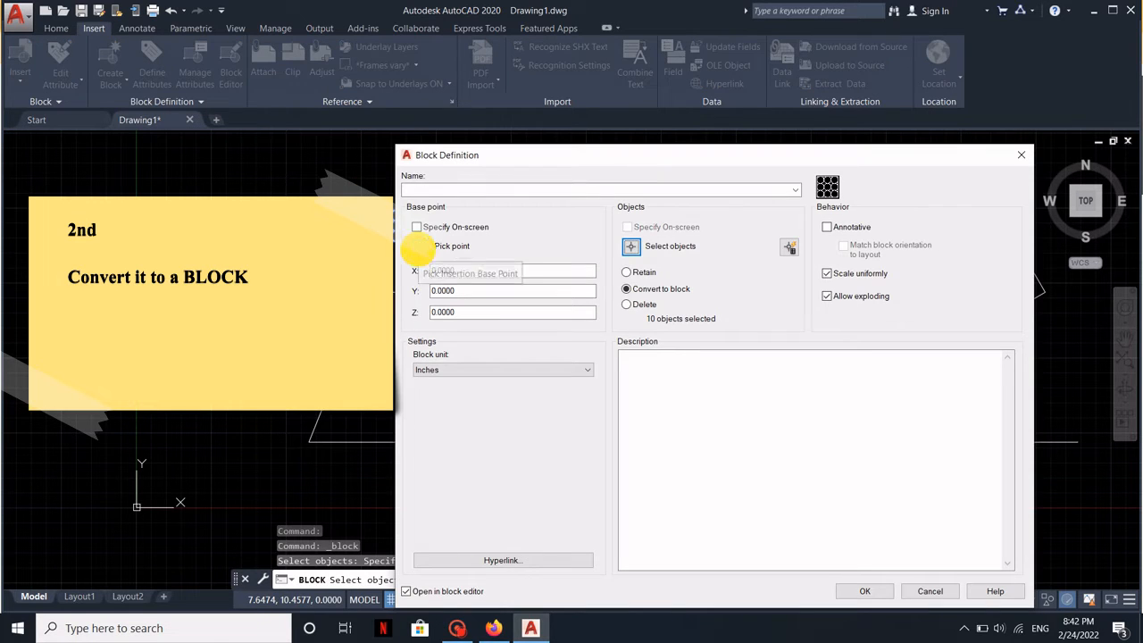
- Set the base point at the square's lower-left corner, name the block "circular hatch", create it and close the block editor
left_click(417, 248)
left_click(382, 241)
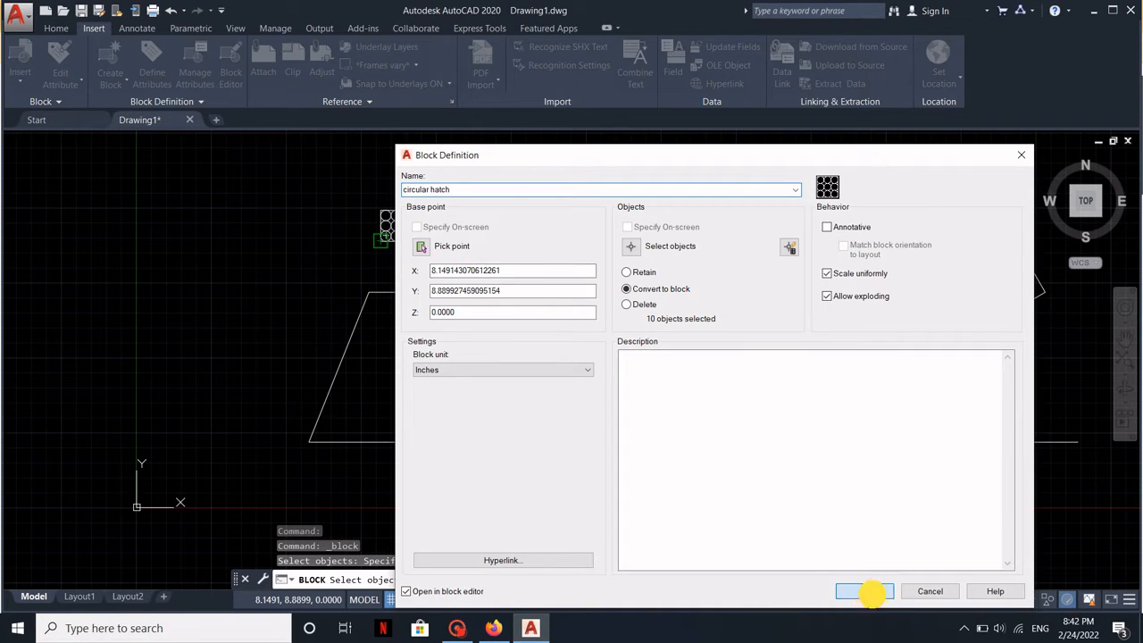
left_click(864, 591)
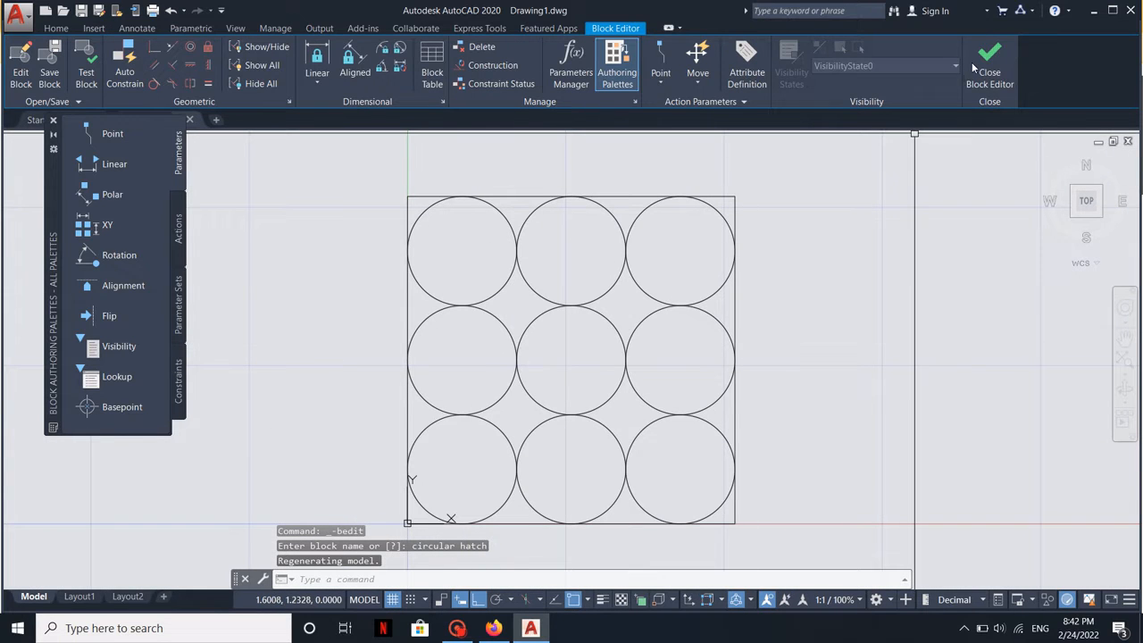
left_click(990, 59)
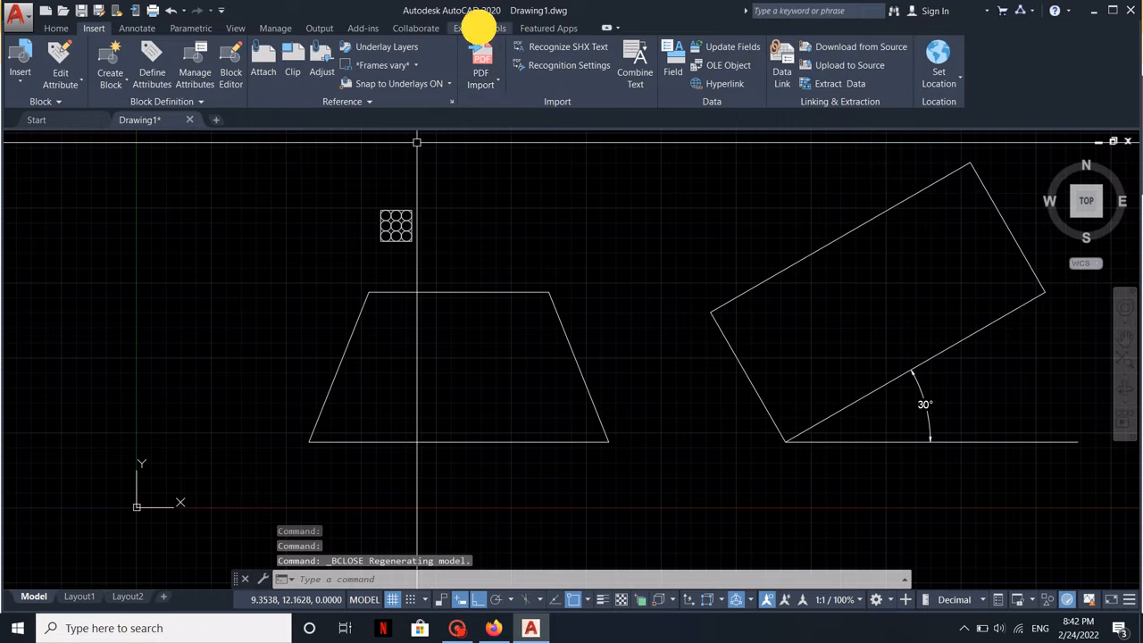
- Start a SuperHatch using the defined block CIRCULAR HATCH as the pattern, with parameters specified on screen
left_click(480, 28)
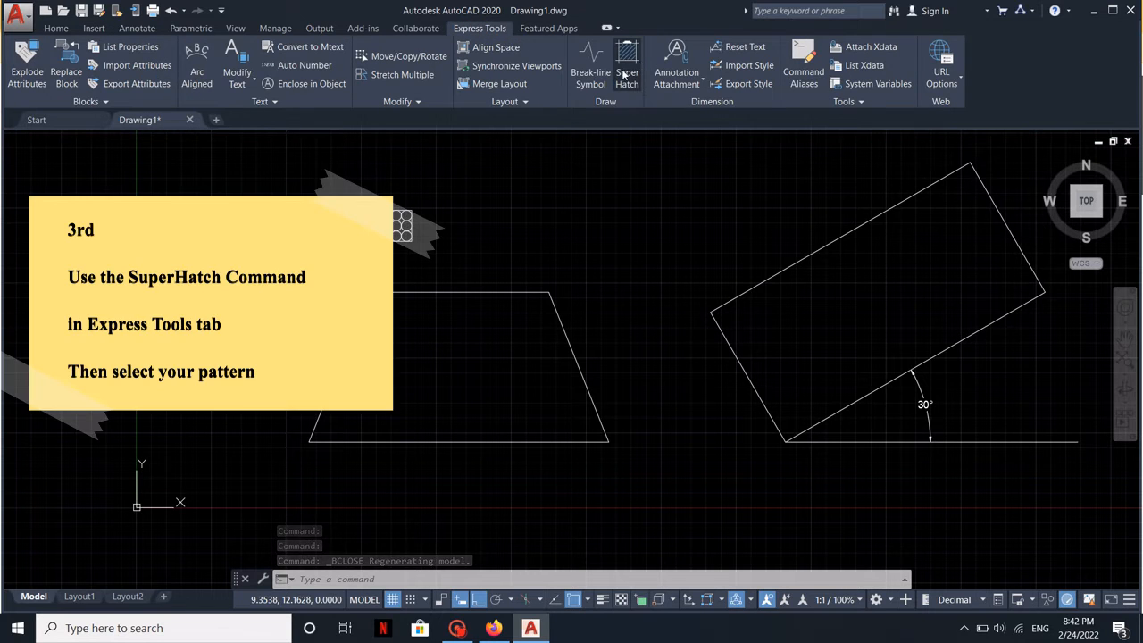
left_click(626, 59)
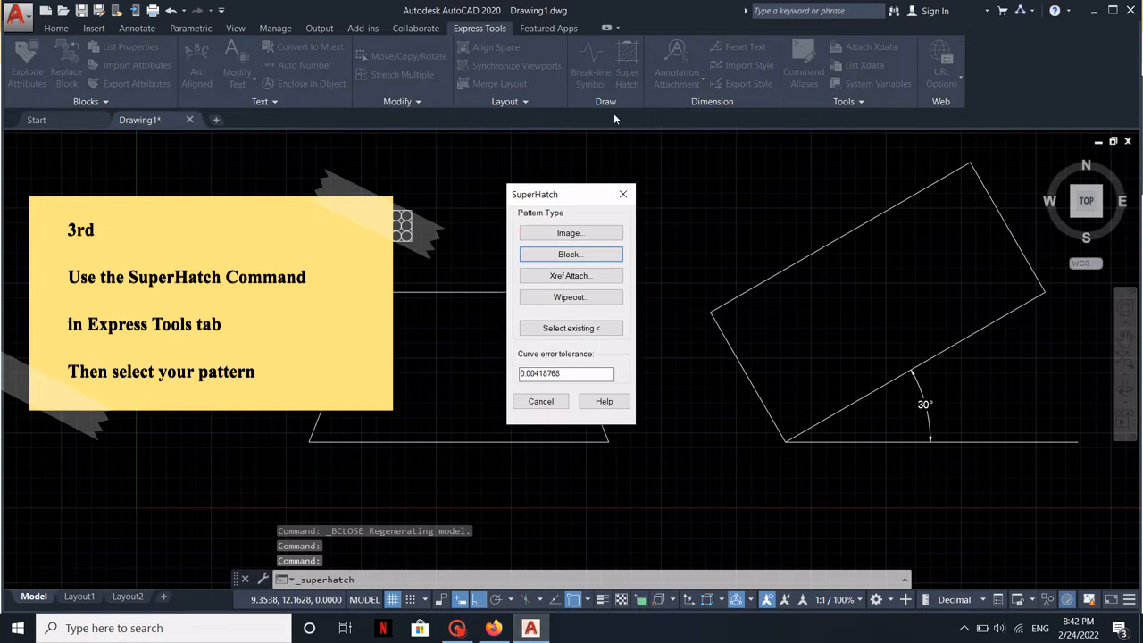
left_click(576, 255)
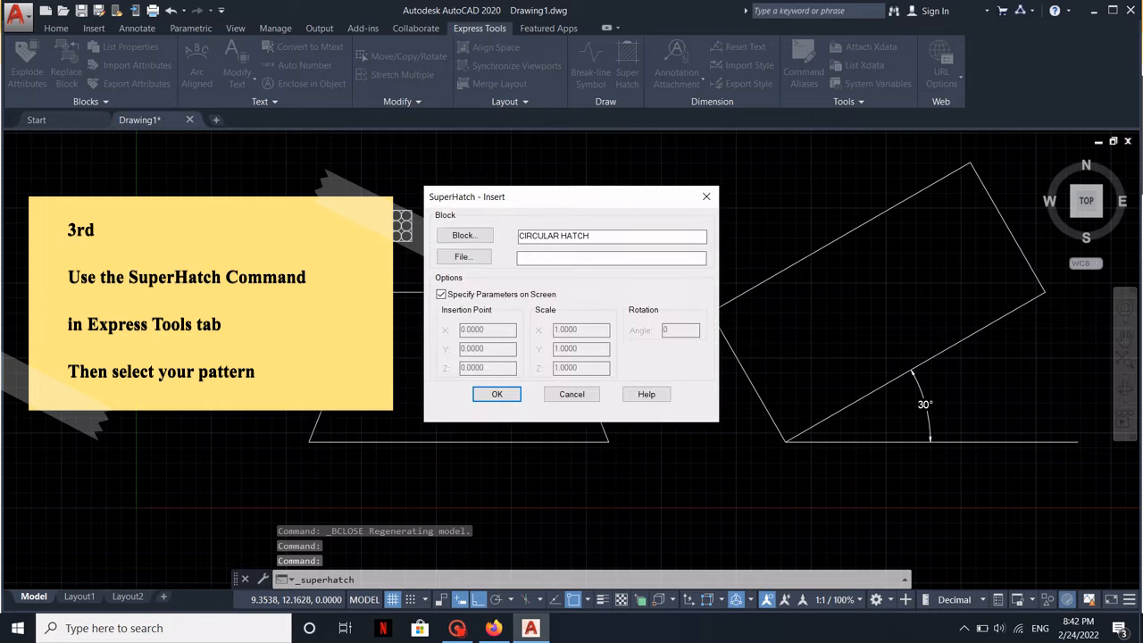
left_click(465, 234)
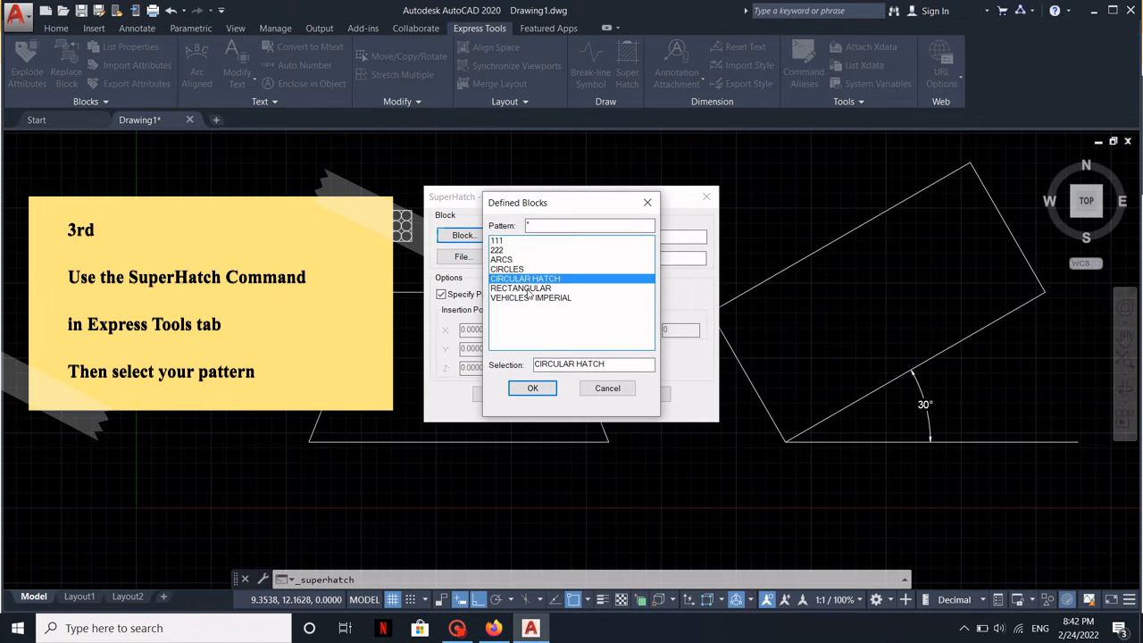
left_click(533, 388)
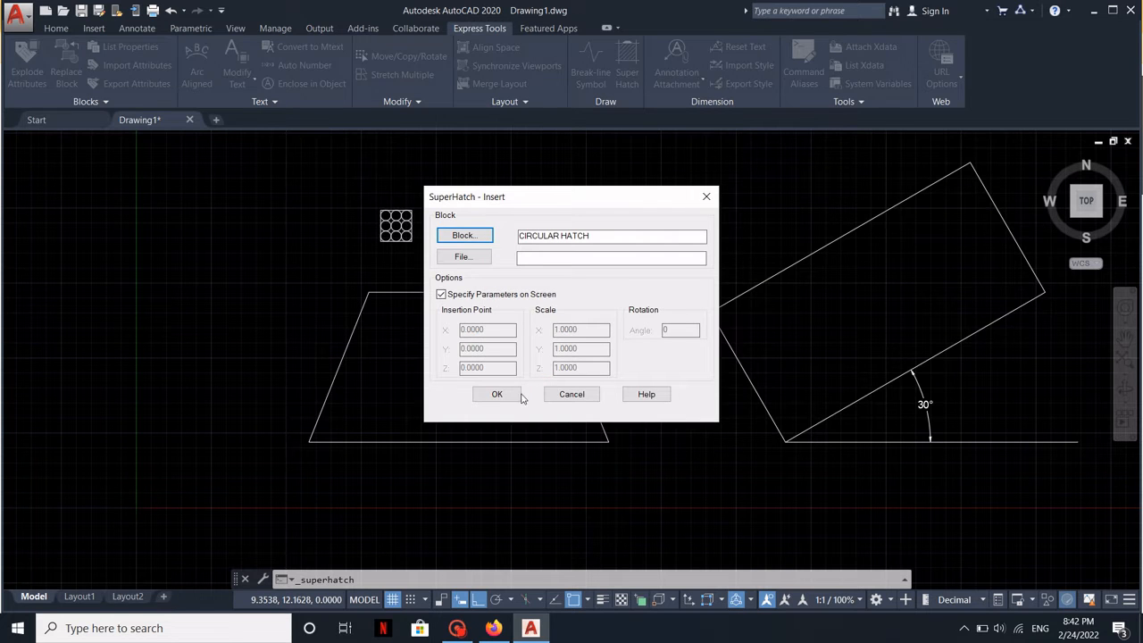
left_click(498, 394)
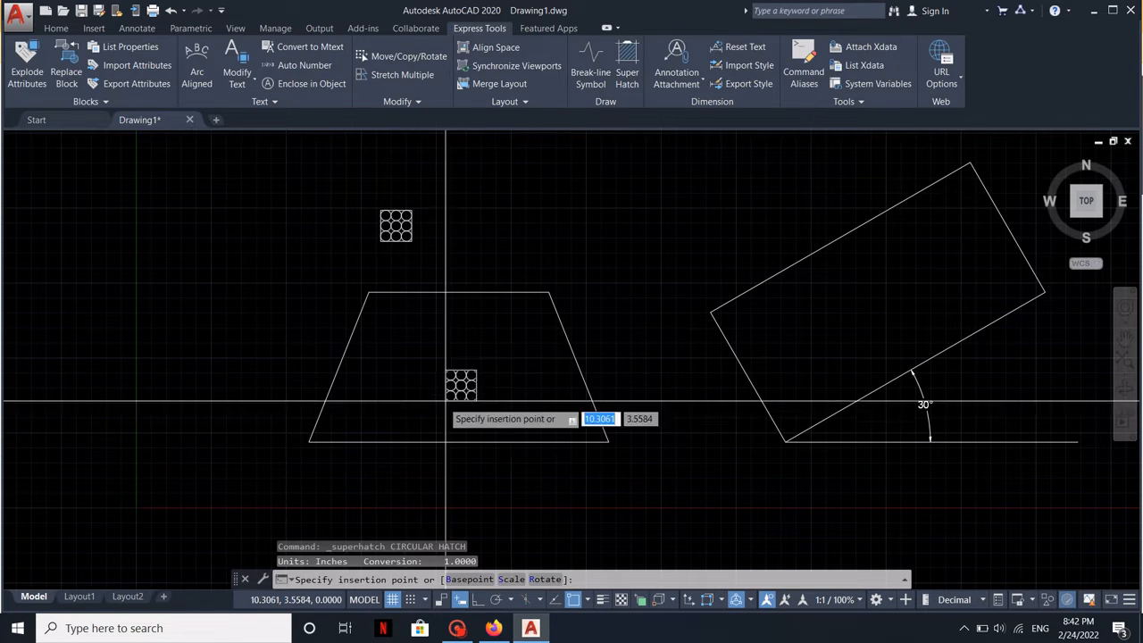
- Place the pattern block at the trapezoid's lower-left corner with scale 1 and rotation 0, accepting the placement and default tile extents
left_click(309, 441)
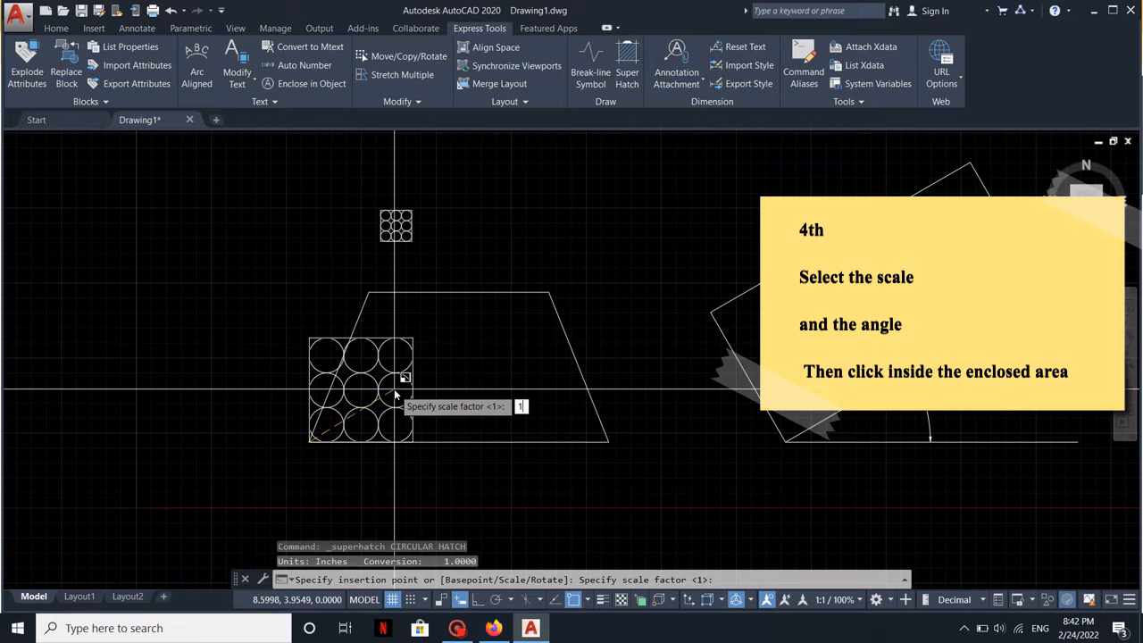
type("1")
key("Return")
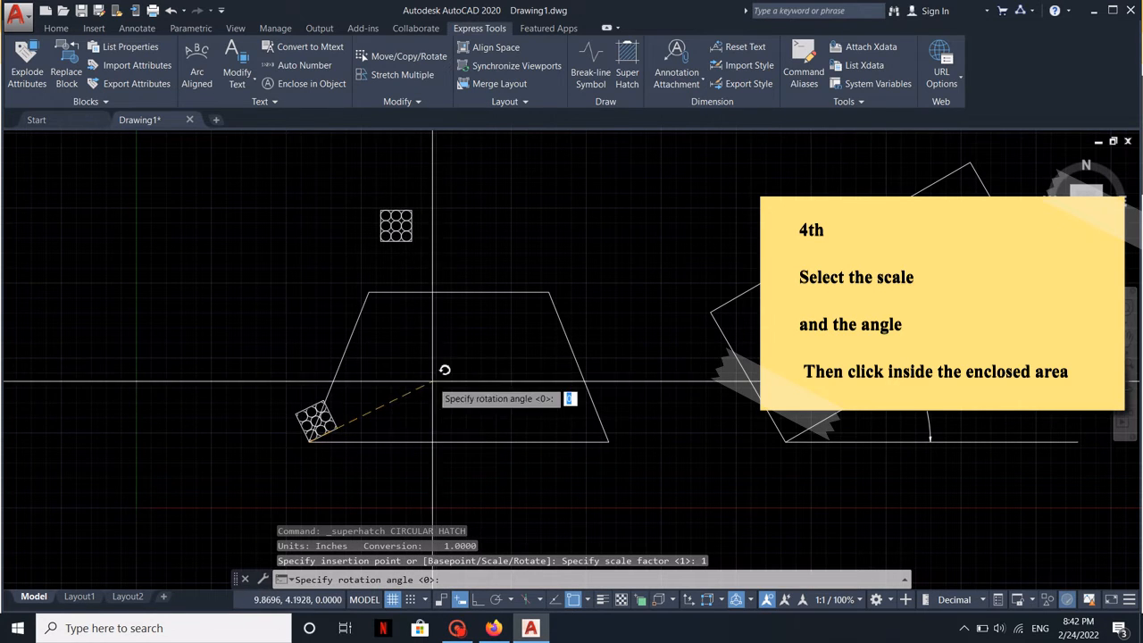
type("0")
key("Return")
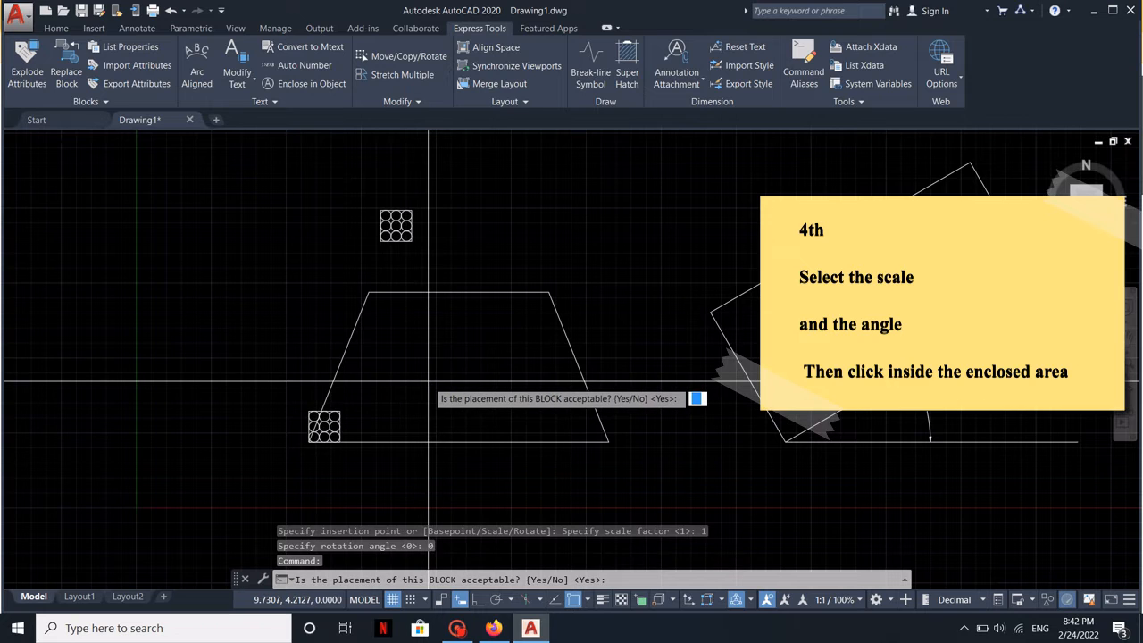
key("Return")
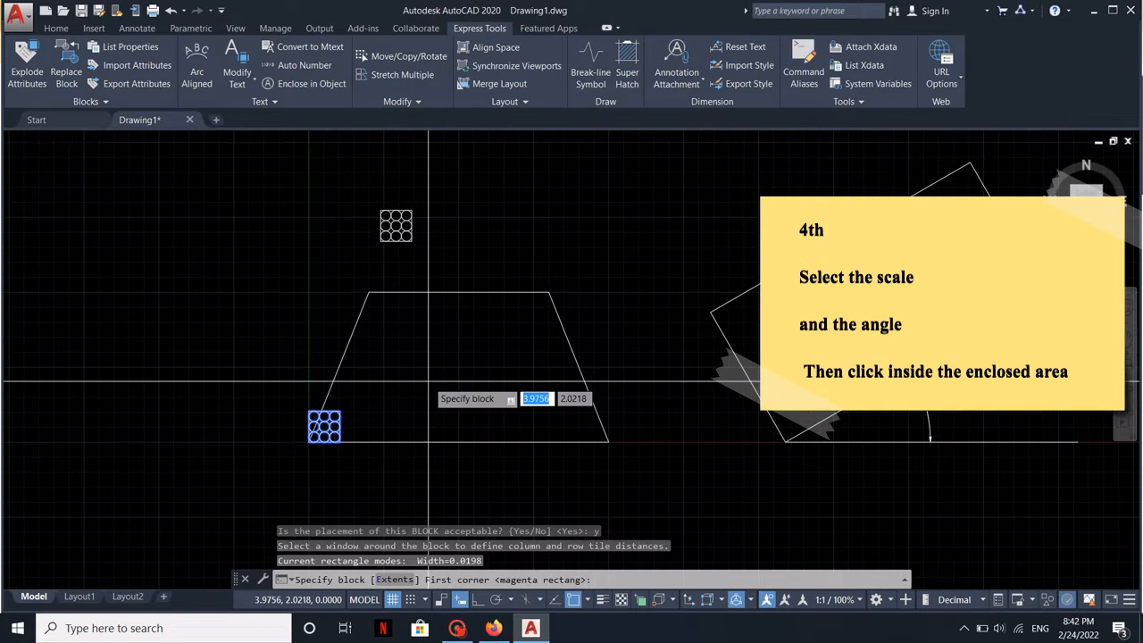
key("Return")
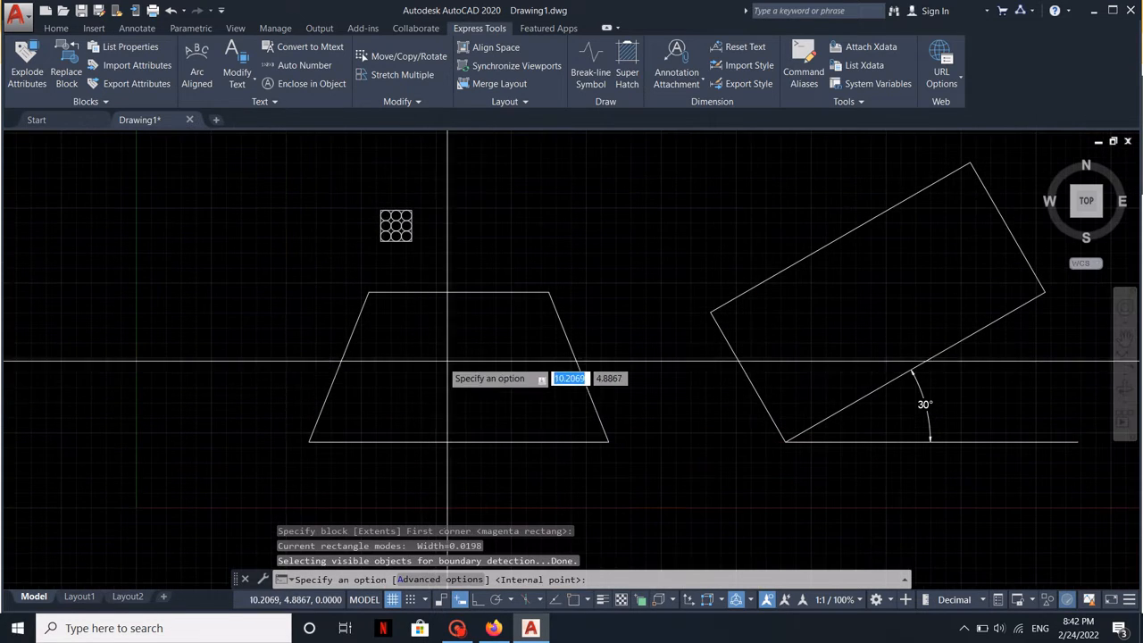
- Pick the trapezoid's interior as the hatch area and apply the circular pattern to it
left_click(455, 367)
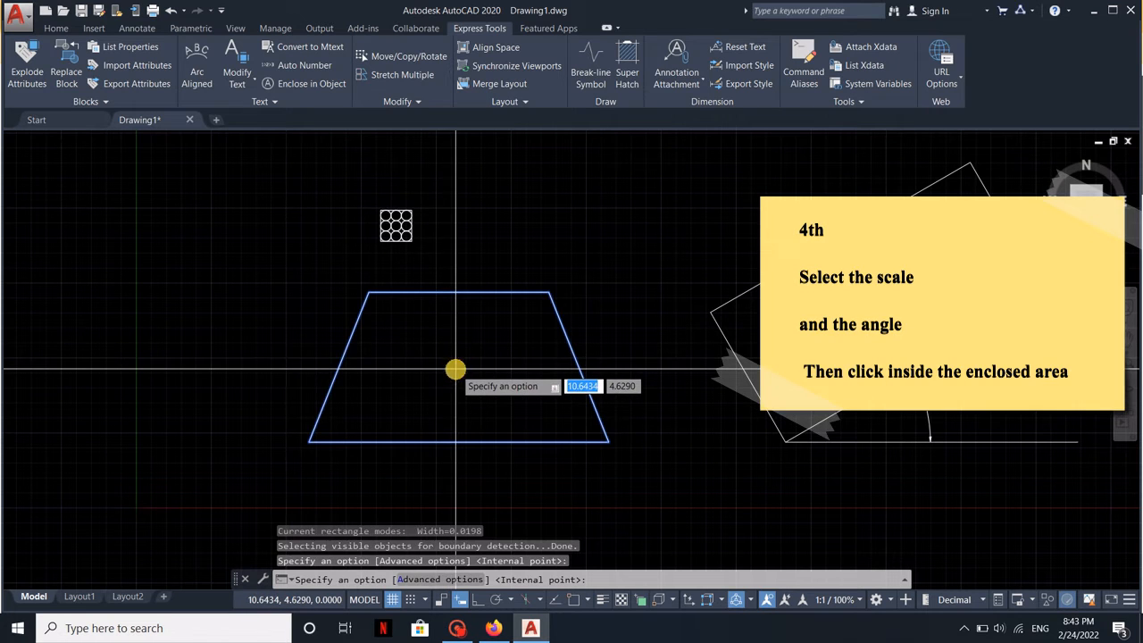
right_click(455, 368)
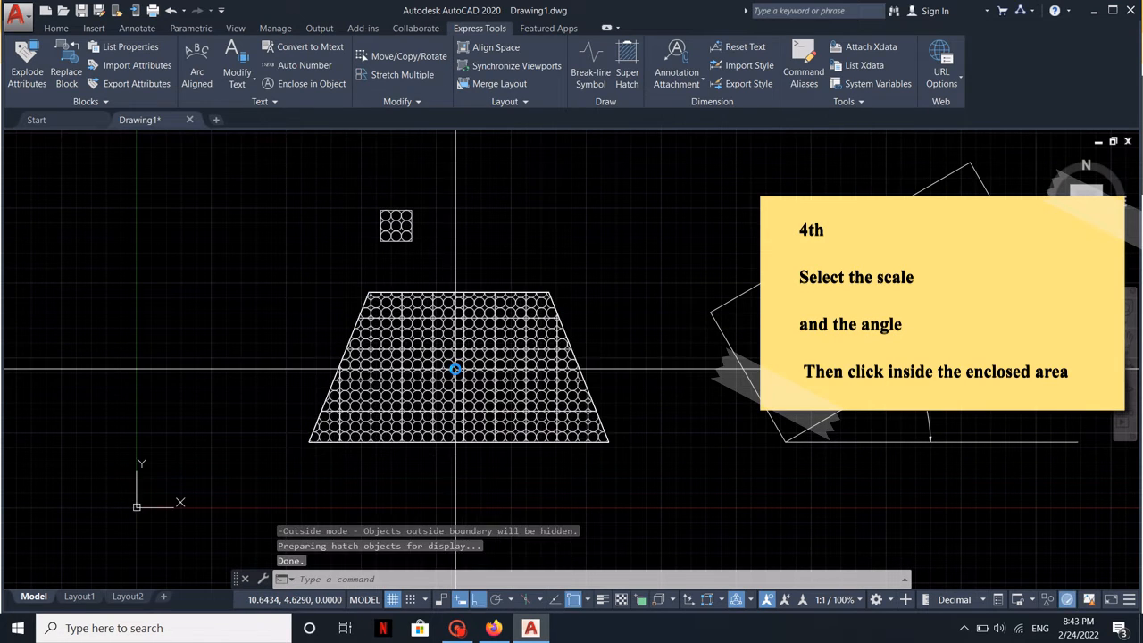
key("Escape")
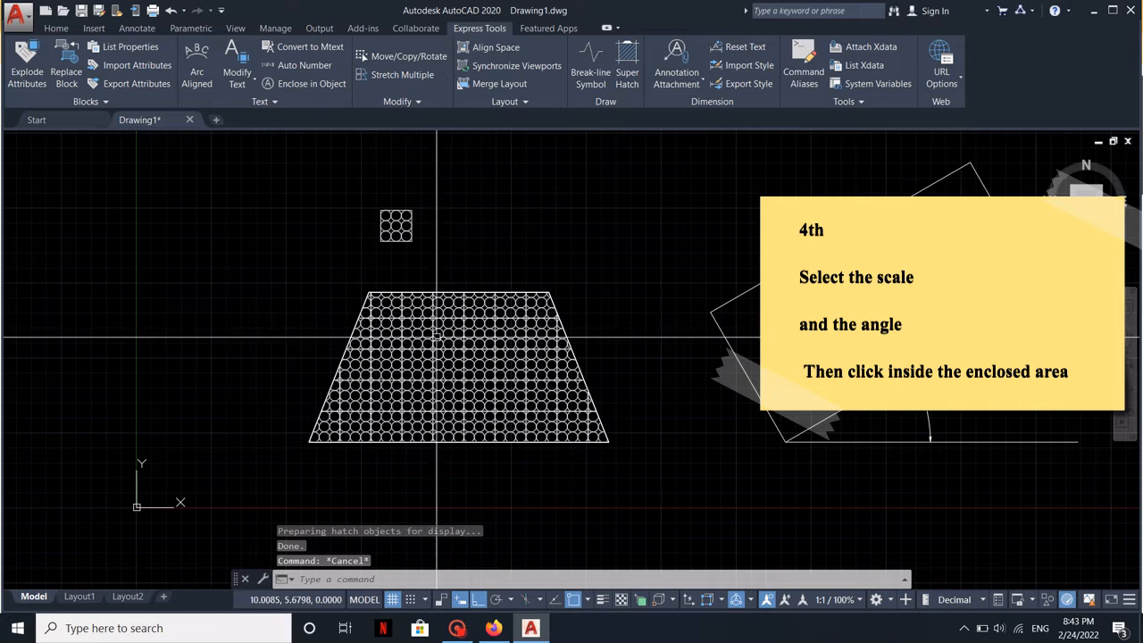
- Open the original circular hatch block above the trapezoid for in-place editing with all nested objects selected automatically
middle_click_drag(589, 270, 589, 260)
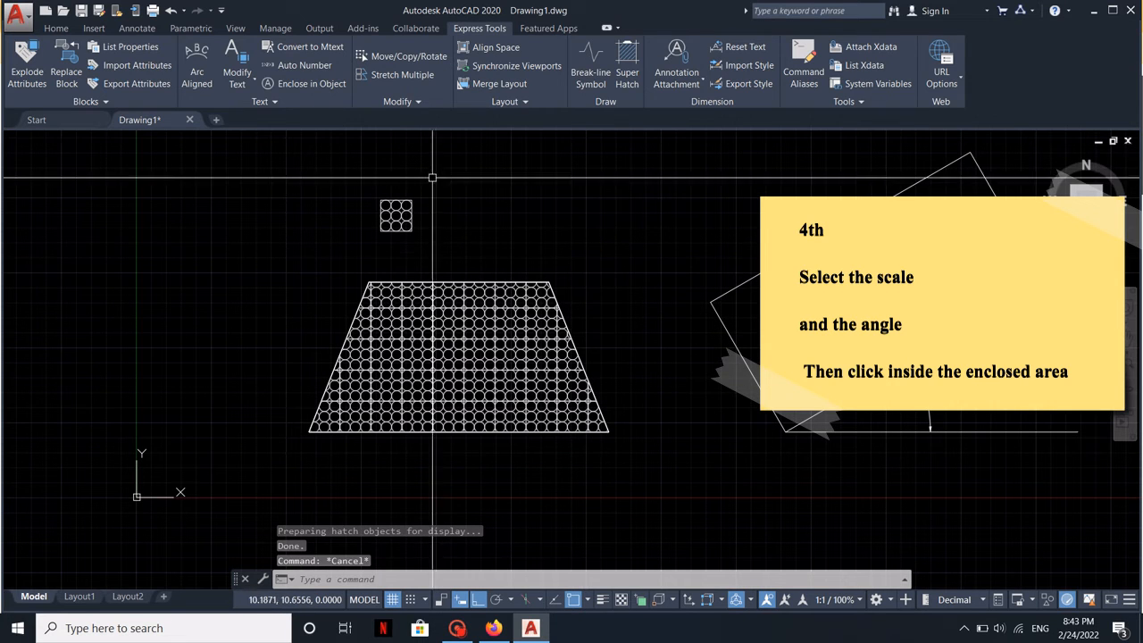
left_click(401, 208)
right_click(402, 209)
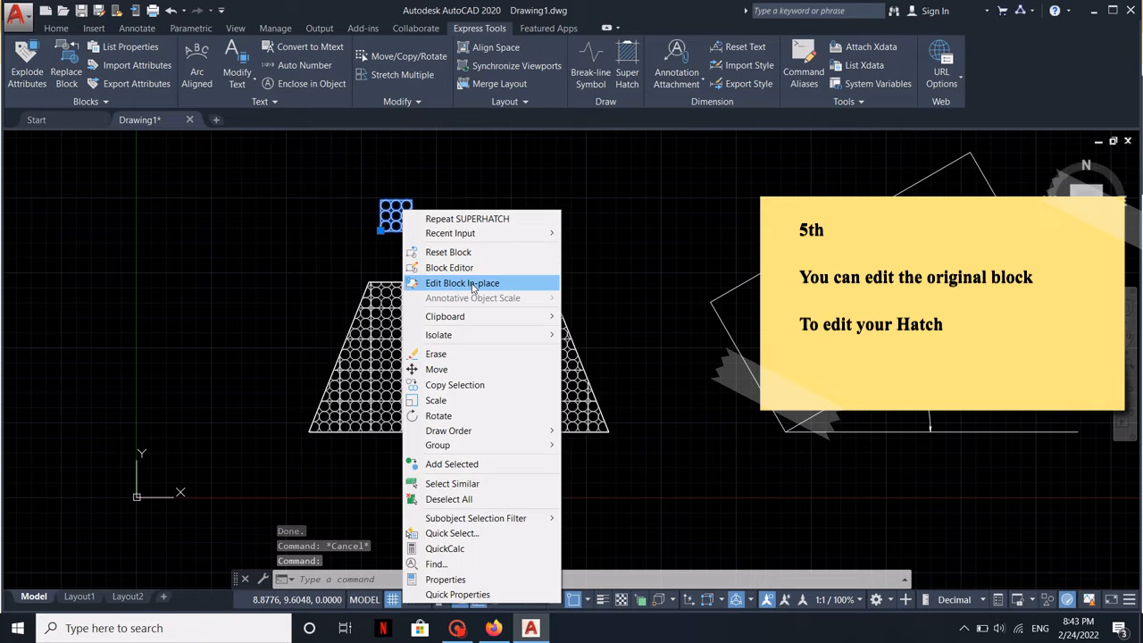
left_click(480, 284)
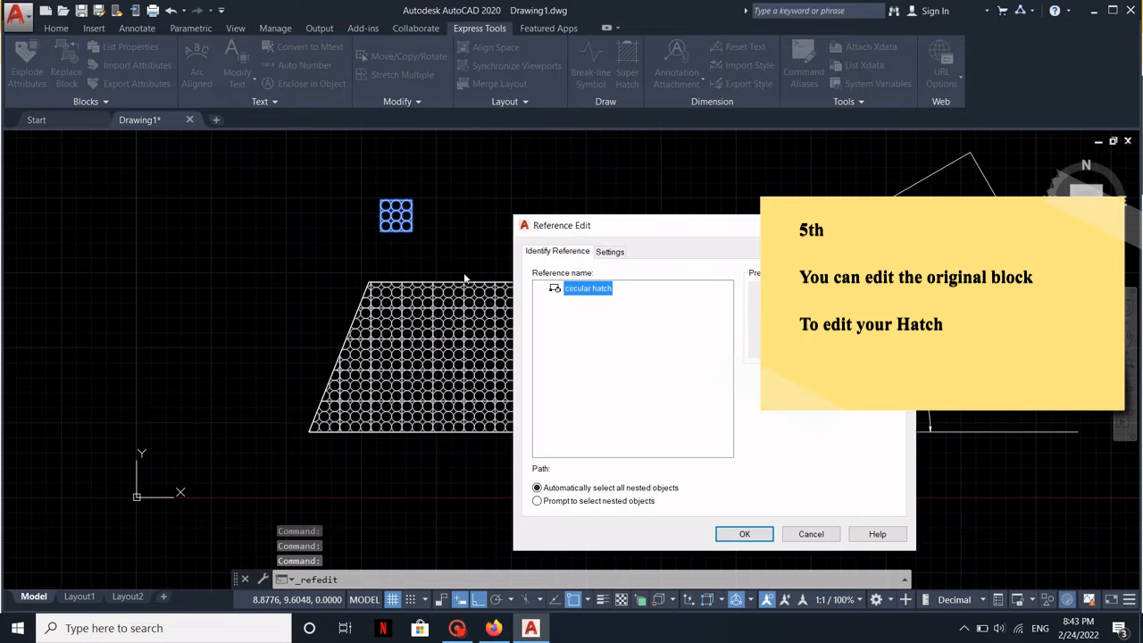
left_click(745, 534)
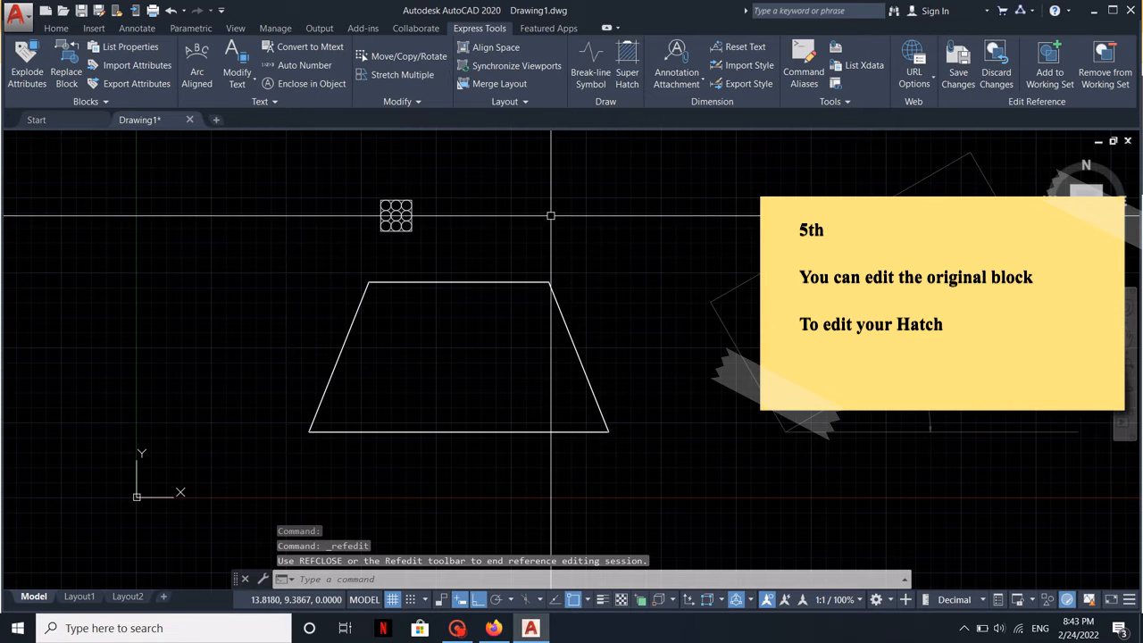
- Erase the square outline around the nine circles inside the block
scroll(419, 217, "up", 6)
scroll(422, 219, "down", 1)
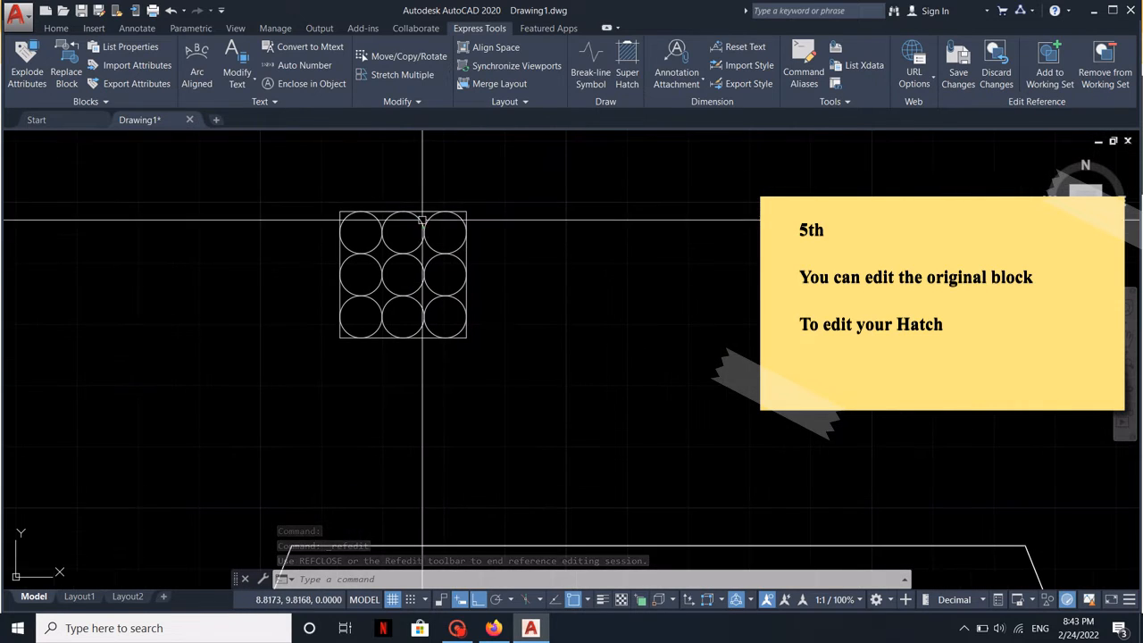
left_click(423, 209)
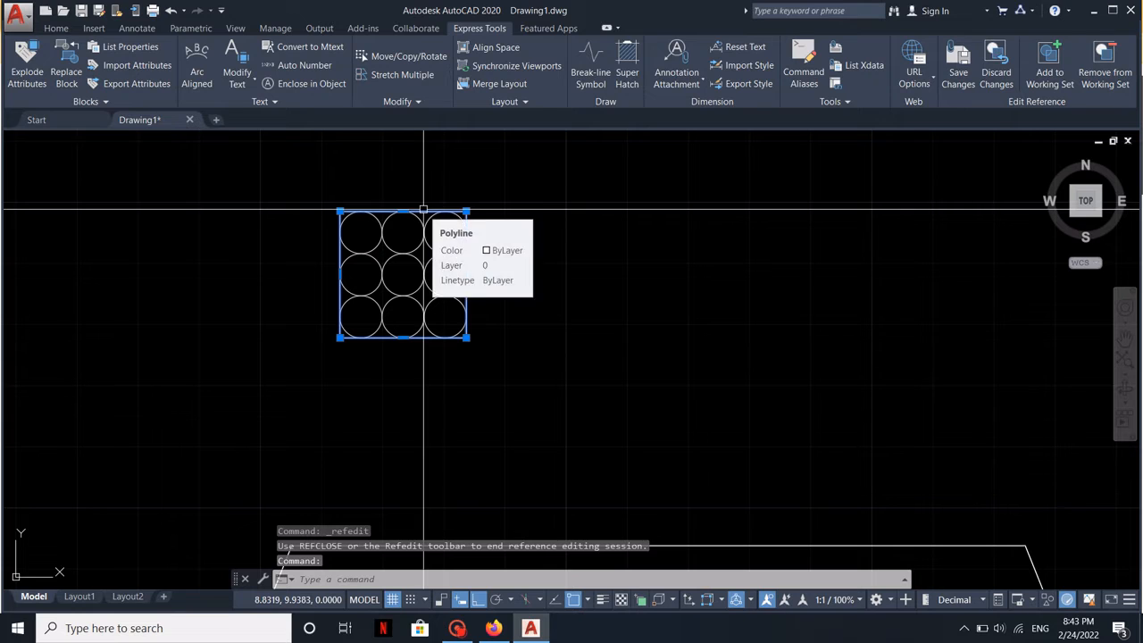
type("e")
key("Return")
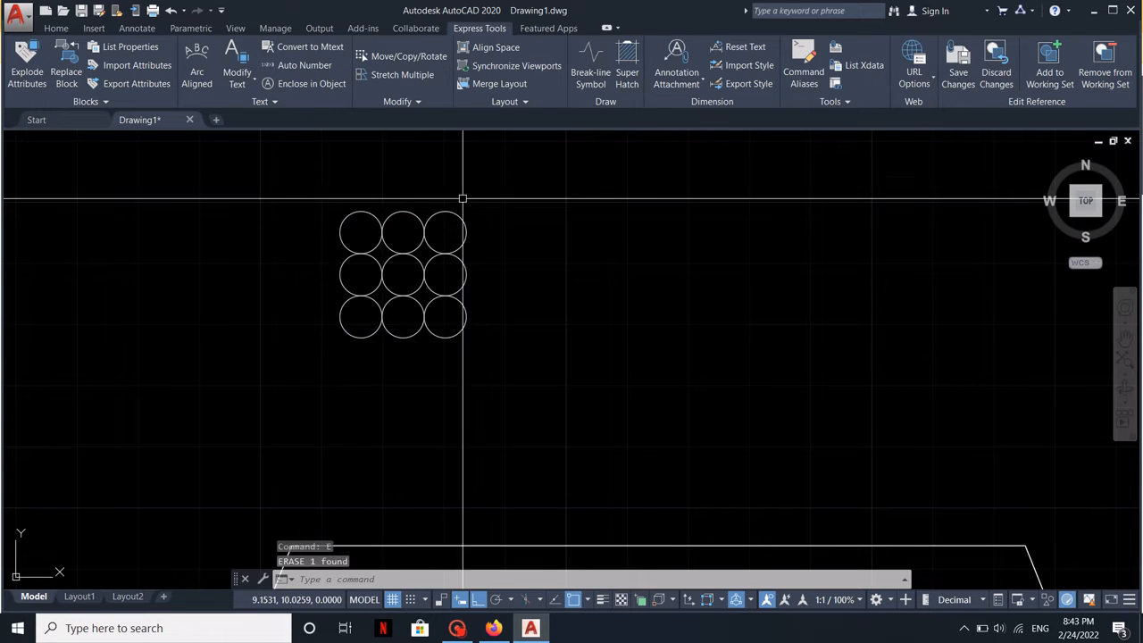
- Save the reference edits to the circular hatch block and end the in-place editing session
left_click(955, 65)
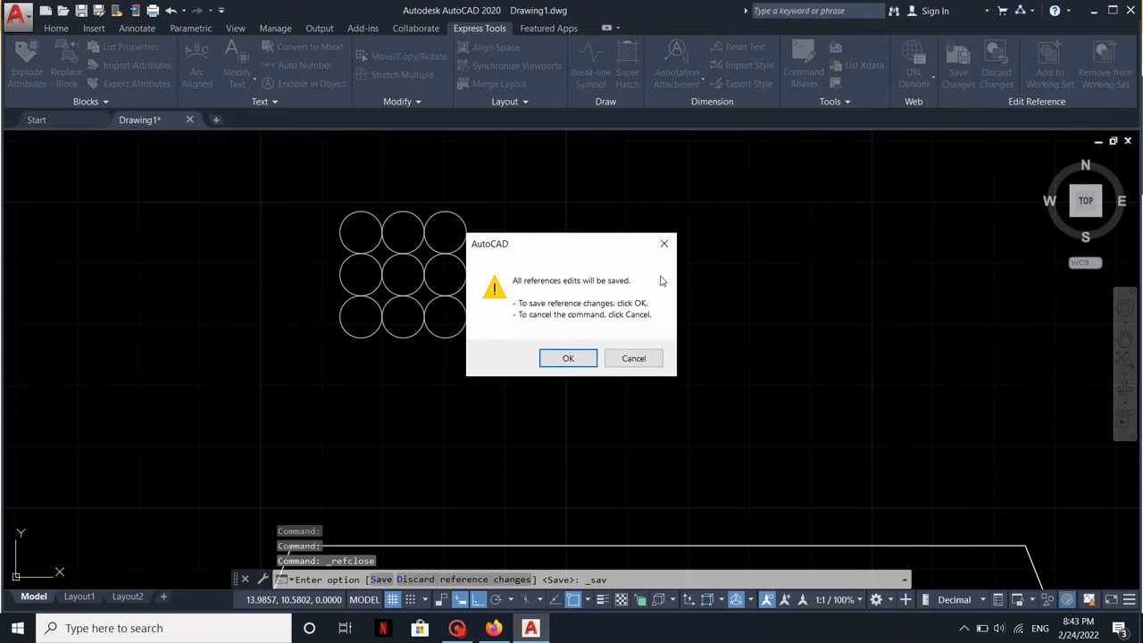
left_click(569, 358)
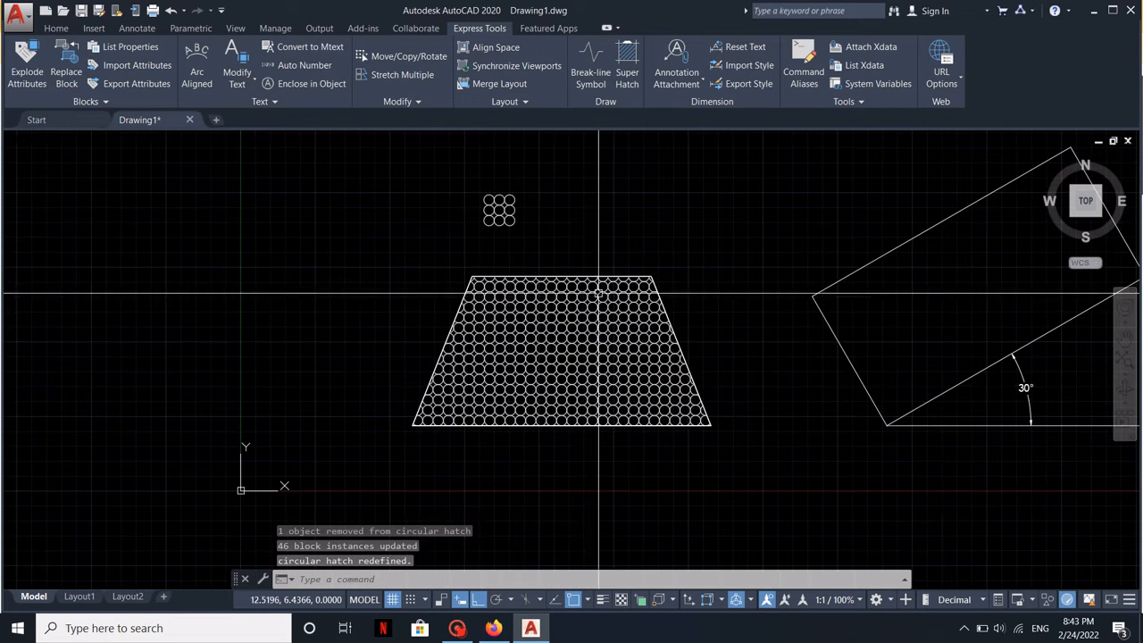
key("Escape")
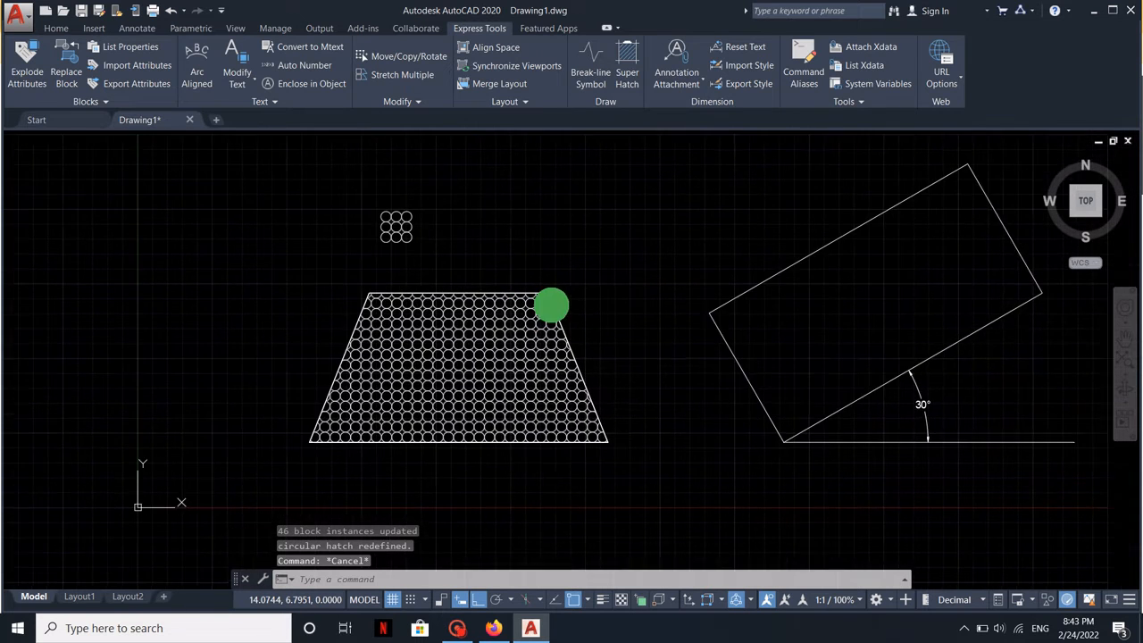
- Draw a rectangle above the trapezoid, beside the circular block, as the outer frame of a new hatch pattern
scroll(523, 268, "up", 5)
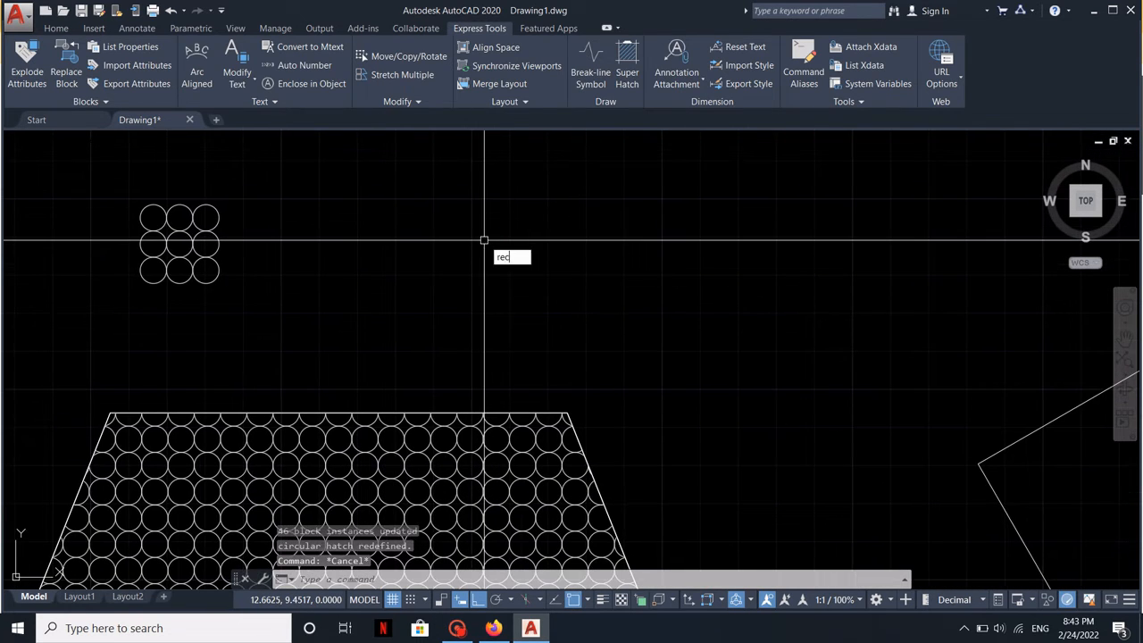
type("rec")
key("Return")
left_click(441, 276)
left_click(559, 197)
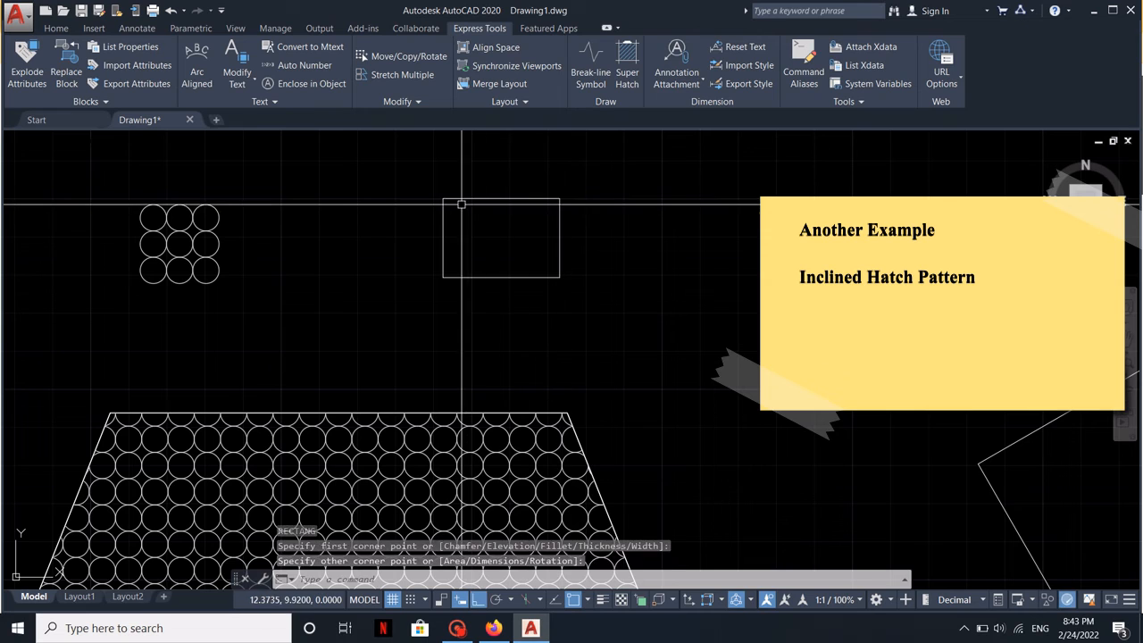
- Draw three rectangles inside the frame: a strip at the upper-left corner, a near-square at the centre, and a thin strip to its right edge
key("Return")
left_click(504, 198)
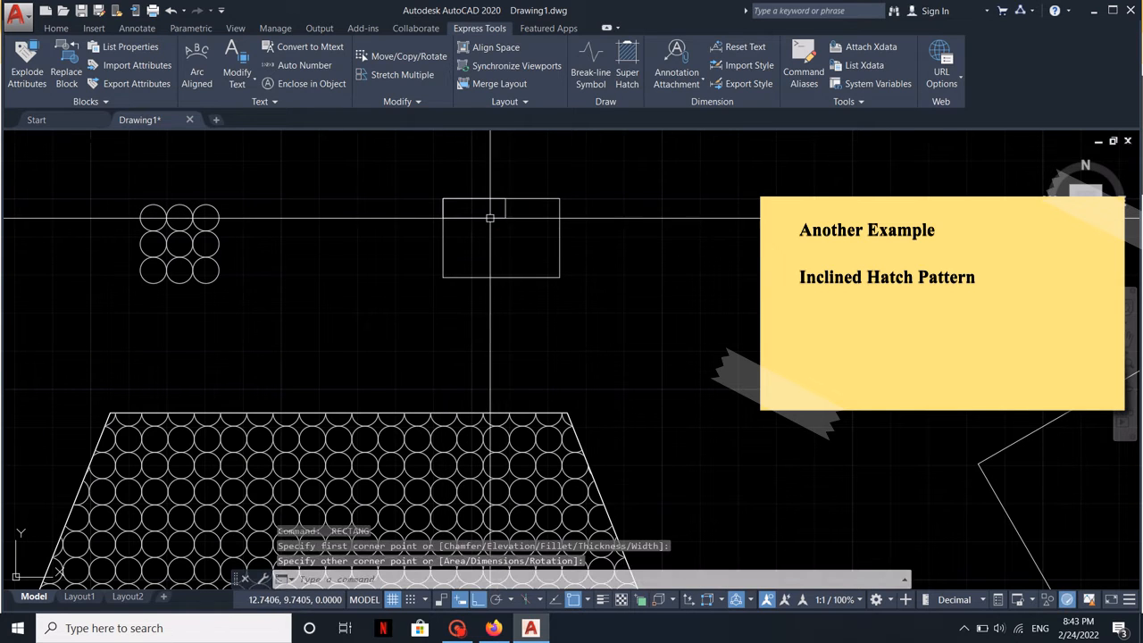
key("Return")
left_click(487, 219)
left_click(523, 254)
key("Return")
left_click(523, 232)
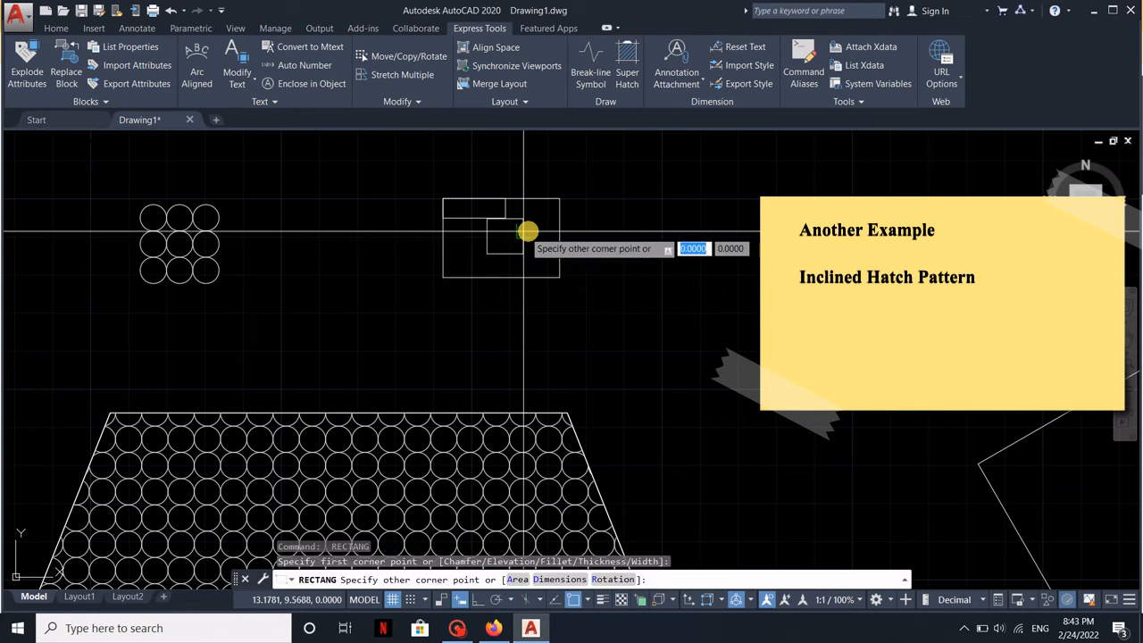
left_click(559, 238)
- Add three narrow rectangles: a vertical one near the frame's upper-right corner, one below the central square, and one from its left side to the frame
key("Return")
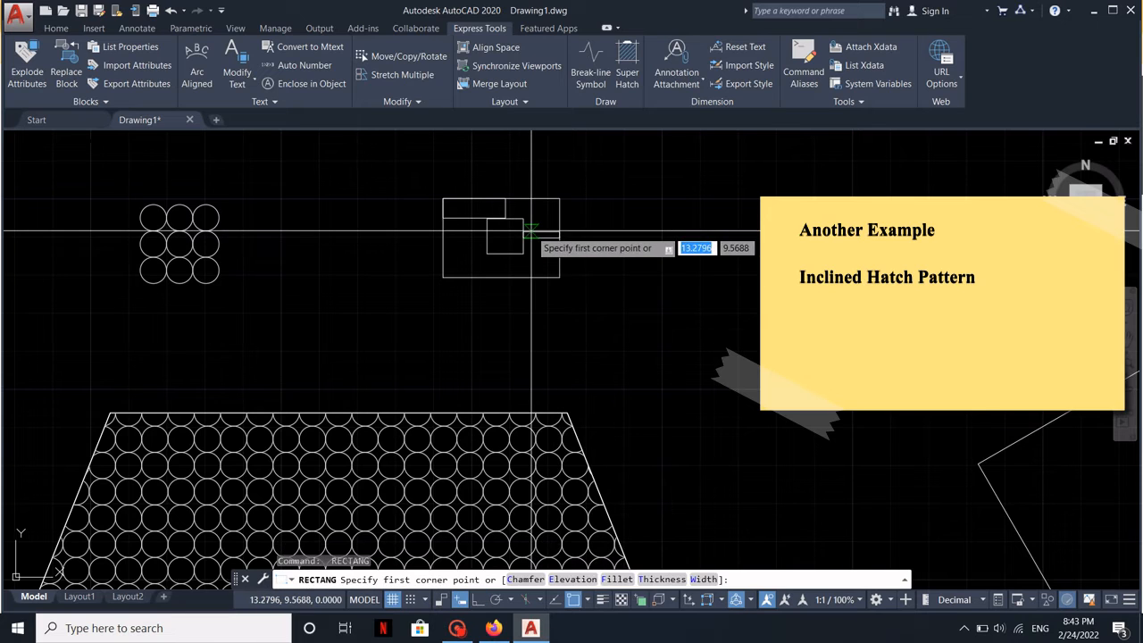
left_click(531, 231)
left_click(545, 199)
key("Return")
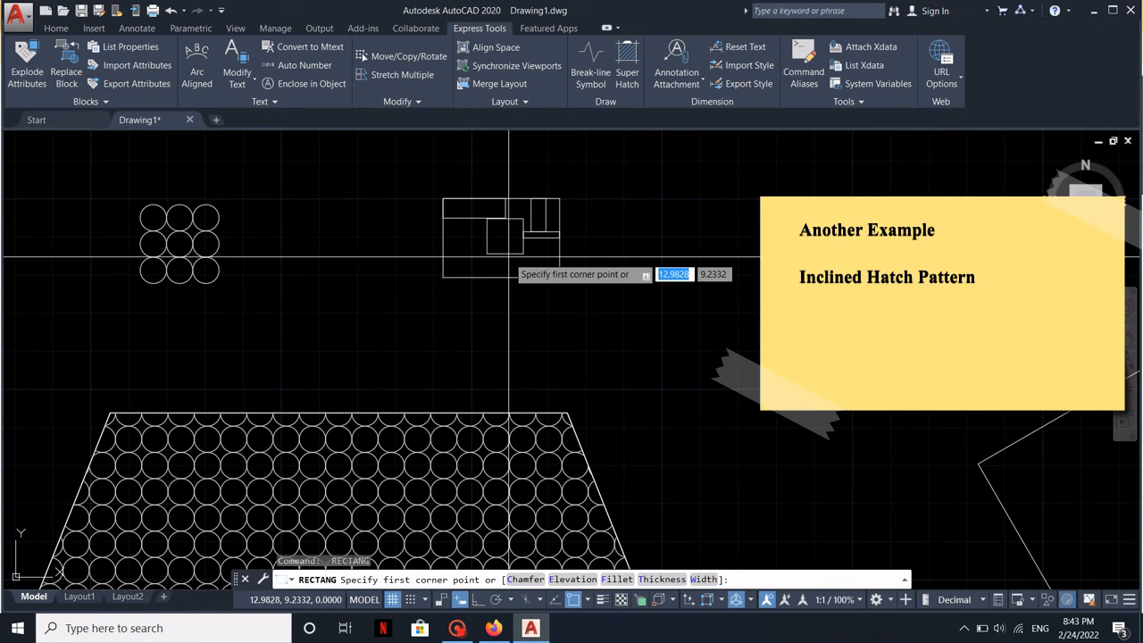
left_click(509, 257)
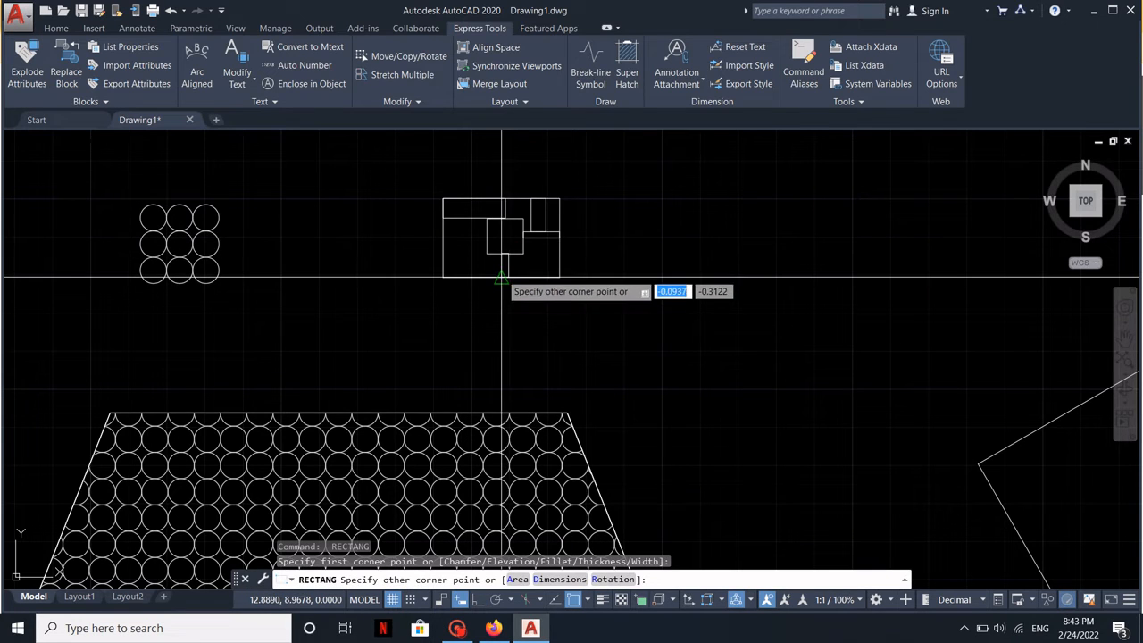
left_click(501, 278)
key("Return")
left_click(473, 240)
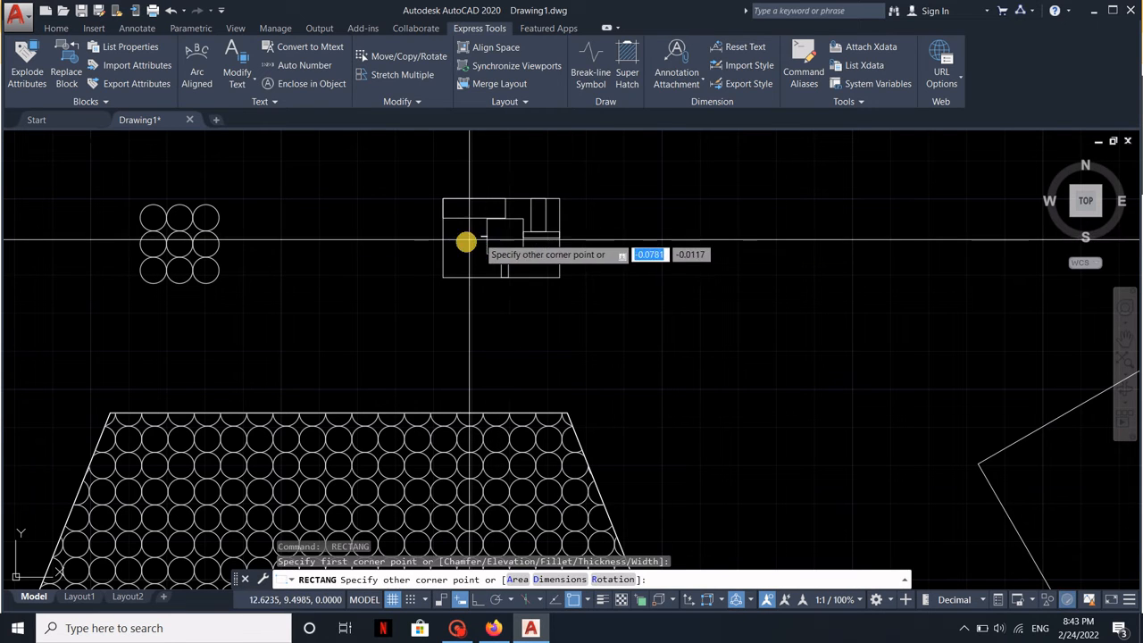
key("Escape")
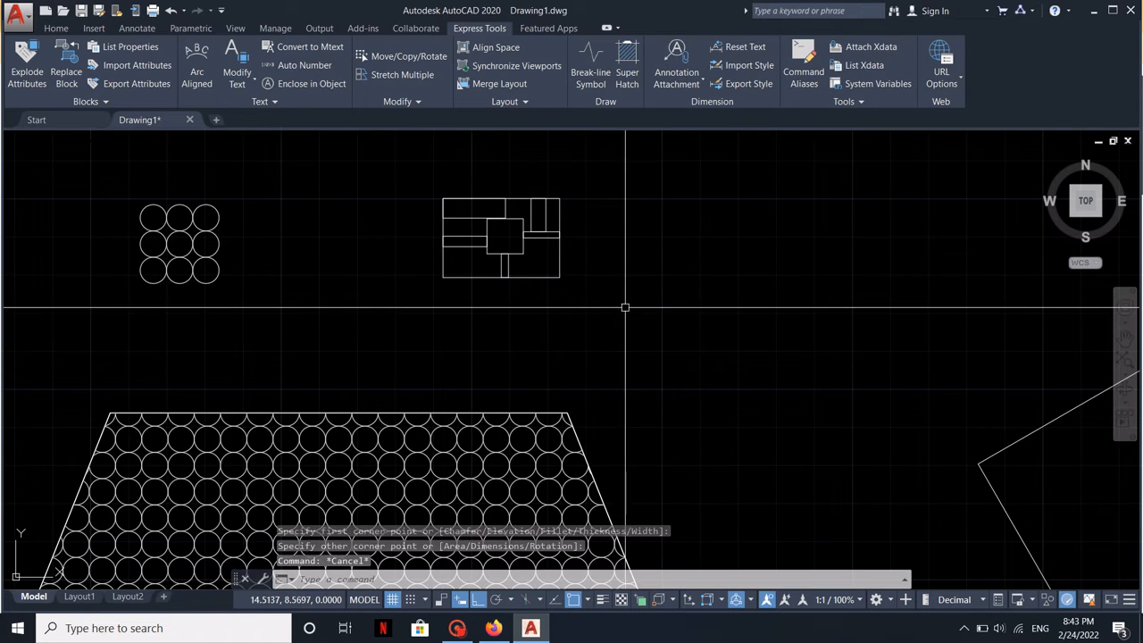
- Start a block definition named rectangular hatch and select the frame with all its inner rectangles
left_click(93, 29)
left_click(109, 62)
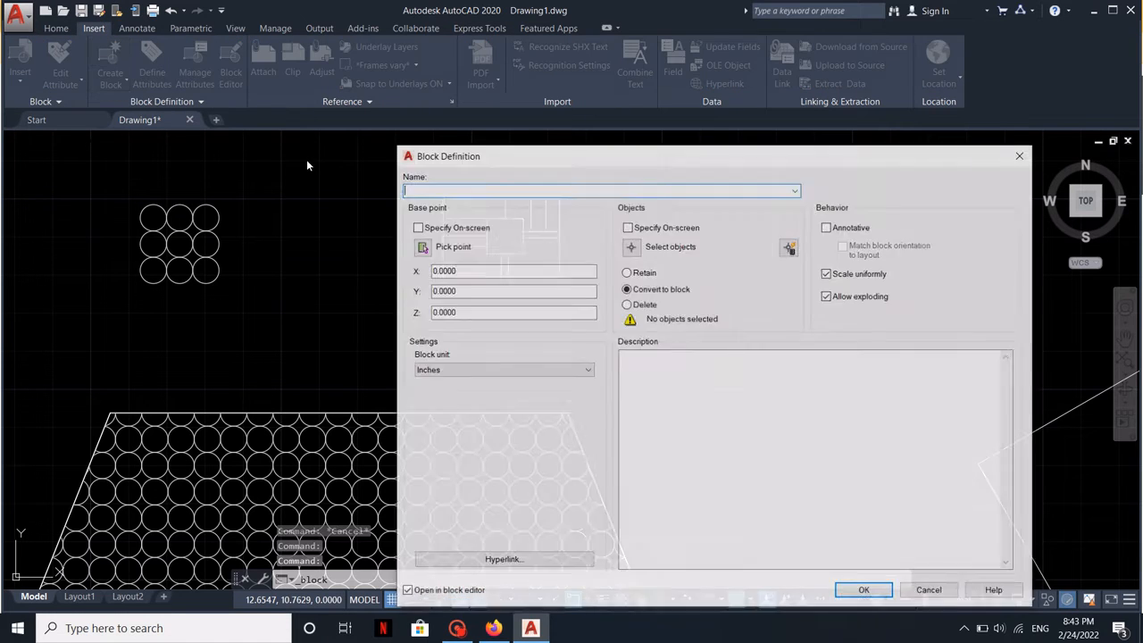
left_click(630, 250)
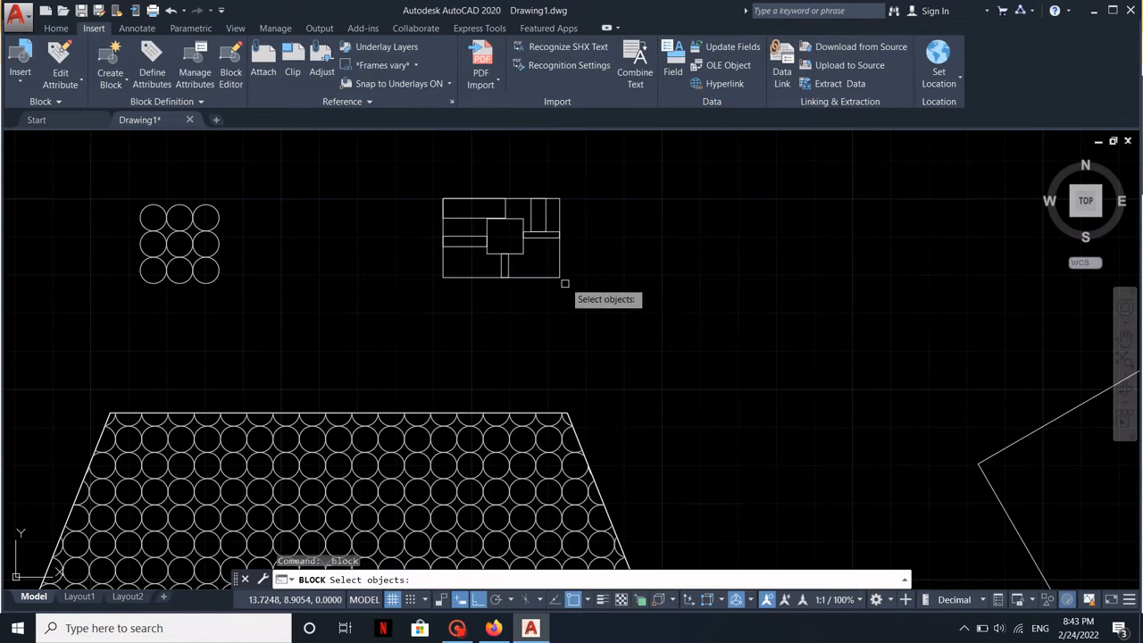
left_click(599, 299)
left_click(401, 183)
key("Return")
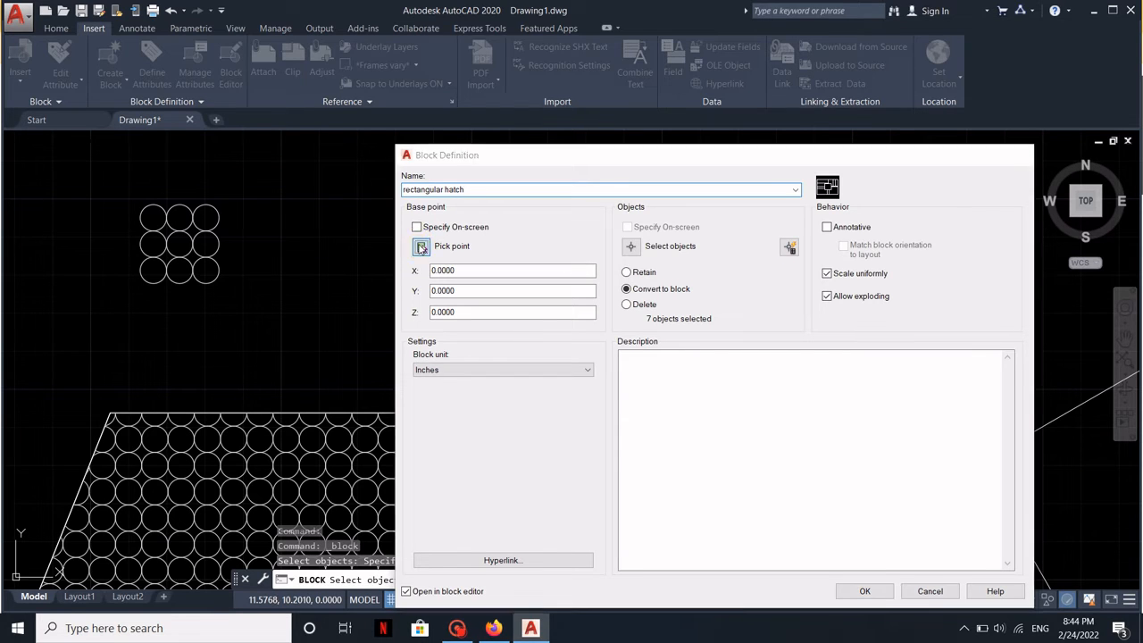
- Set the base point at the frame's lower-left corner, create the block and close the block editor
left_click(422, 248)
left_click(443, 278)
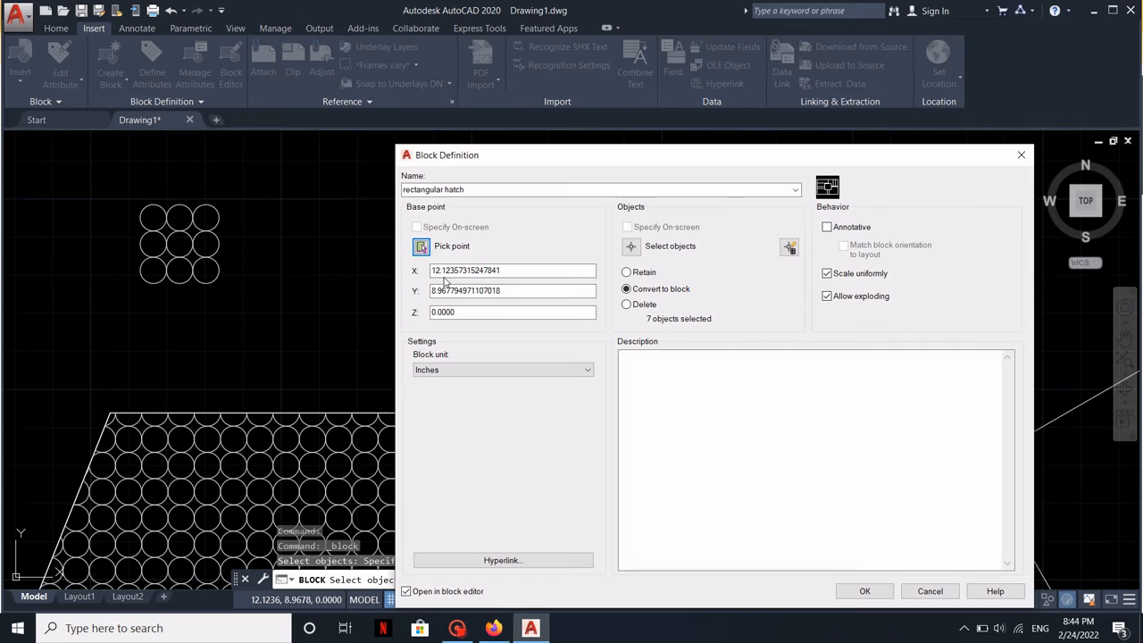
left_click(865, 591)
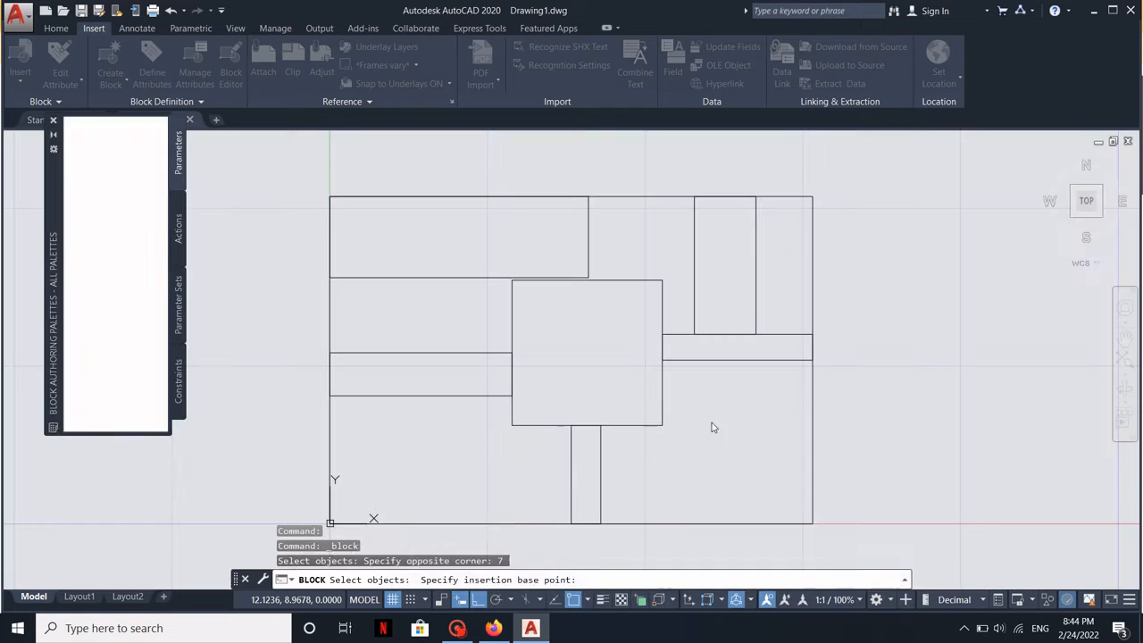
left_click(986, 62)
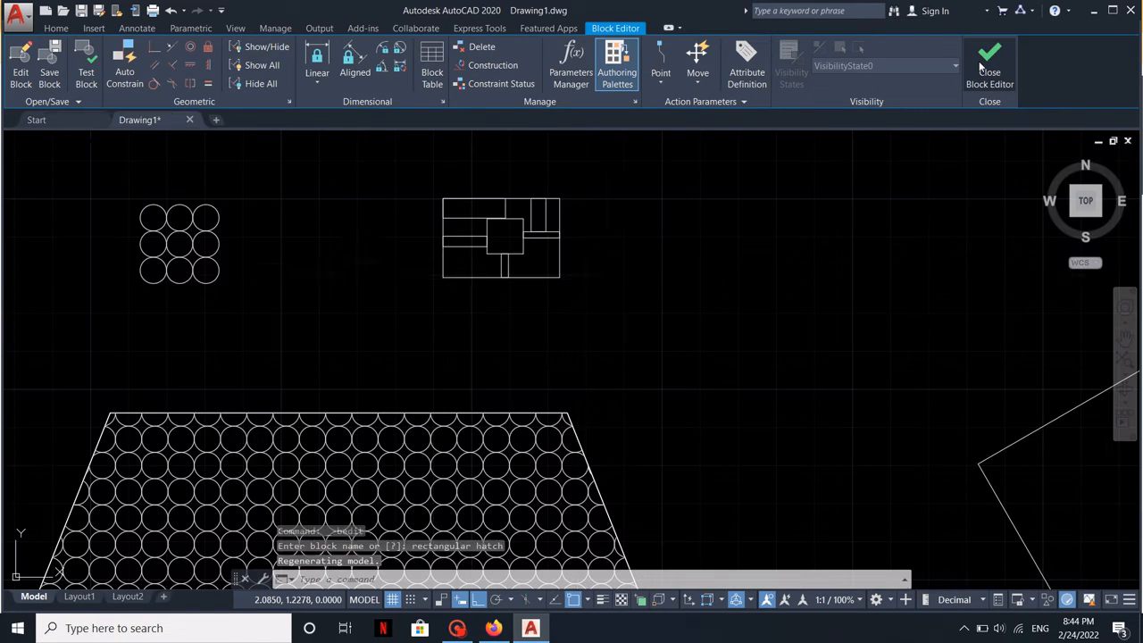
- Start a SuperHatch using the defined block RECTANGULAR HATCH as the pattern, with parameters specified on screen
left_click(477, 29)
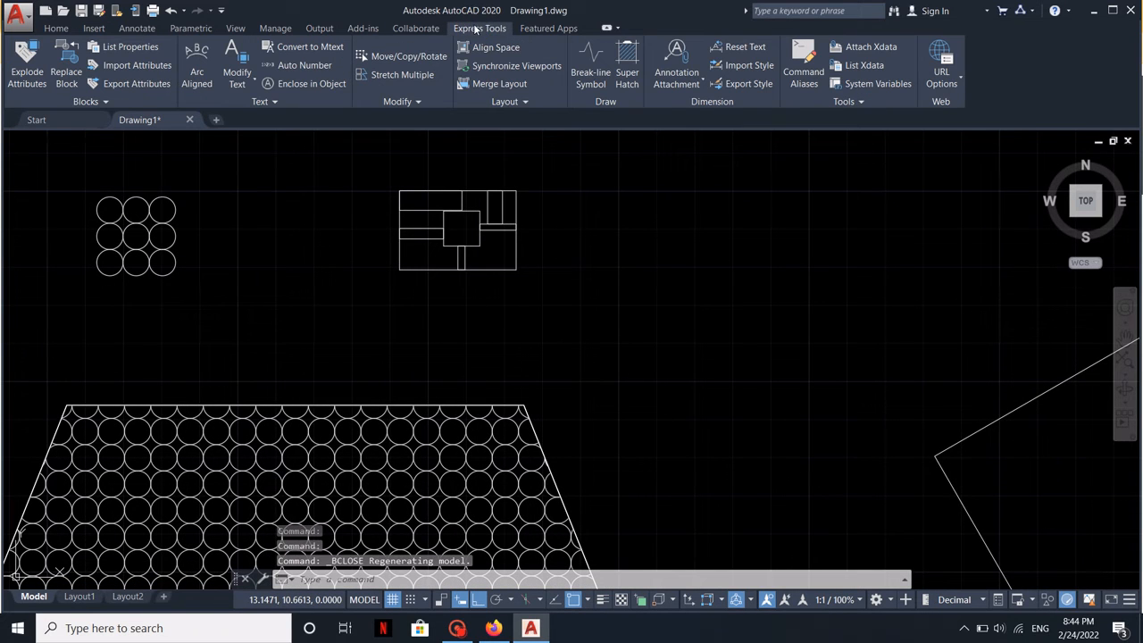
left_click(627, 67)
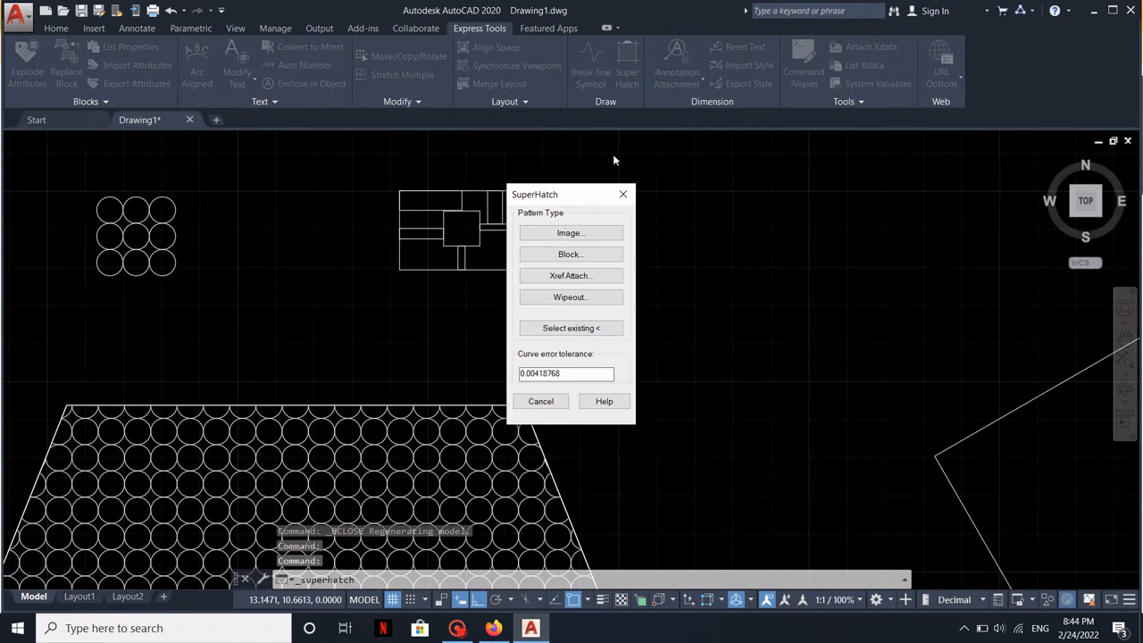
left_click(591, 256)
left_click(462, 236)
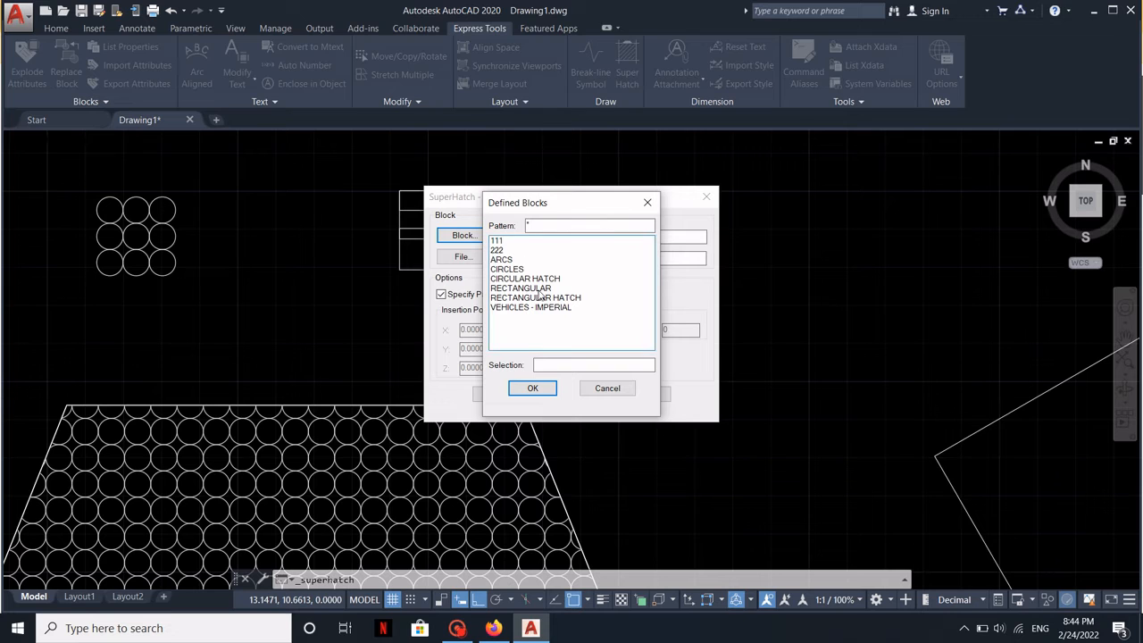
left_click(534, 390)
left_click(497, 394)
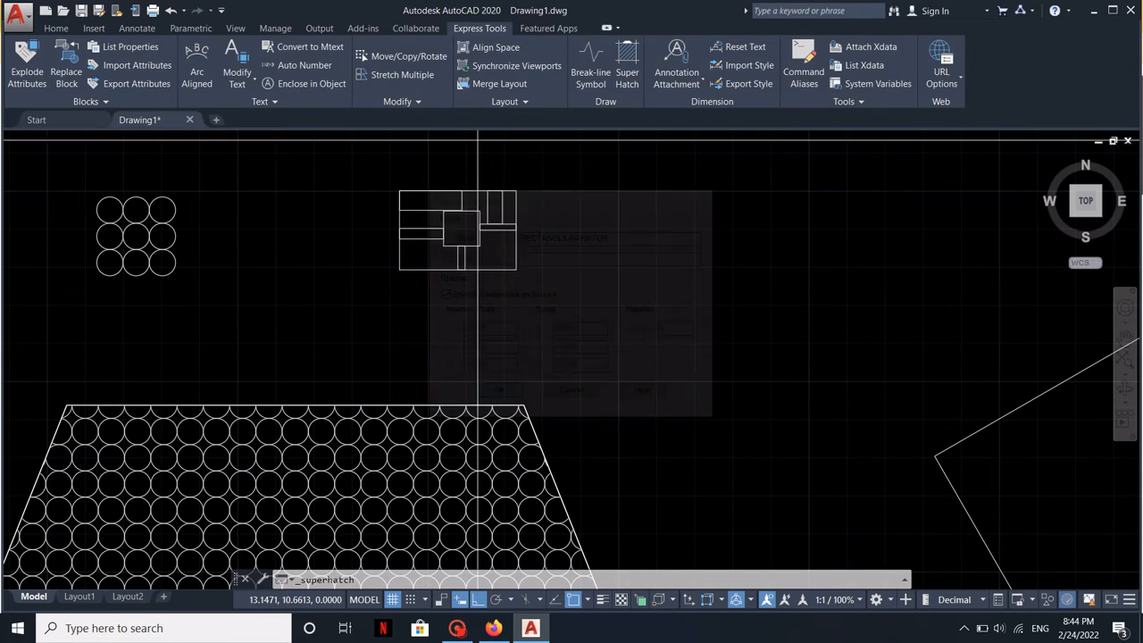
- Place the pattern block at the inclined rectangle's lowest corner with scale 1 and rotation 30
scroll(528, 311, "down", 3)
scroll(753, 357, "up", 5)
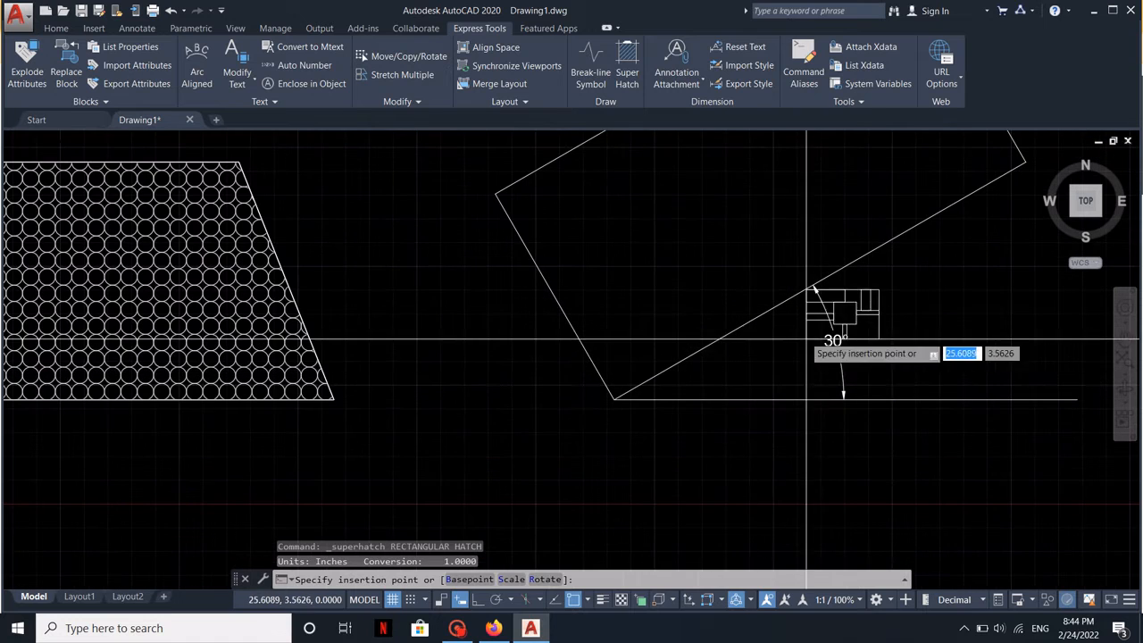
left_click(614, 398)
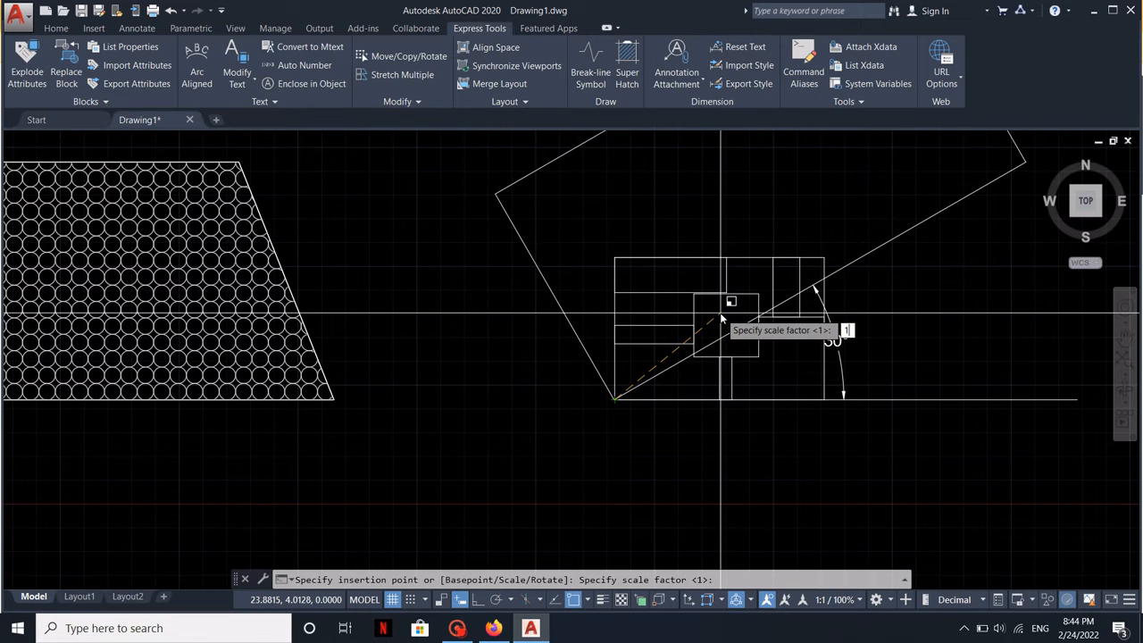
type("1")
key("Return")
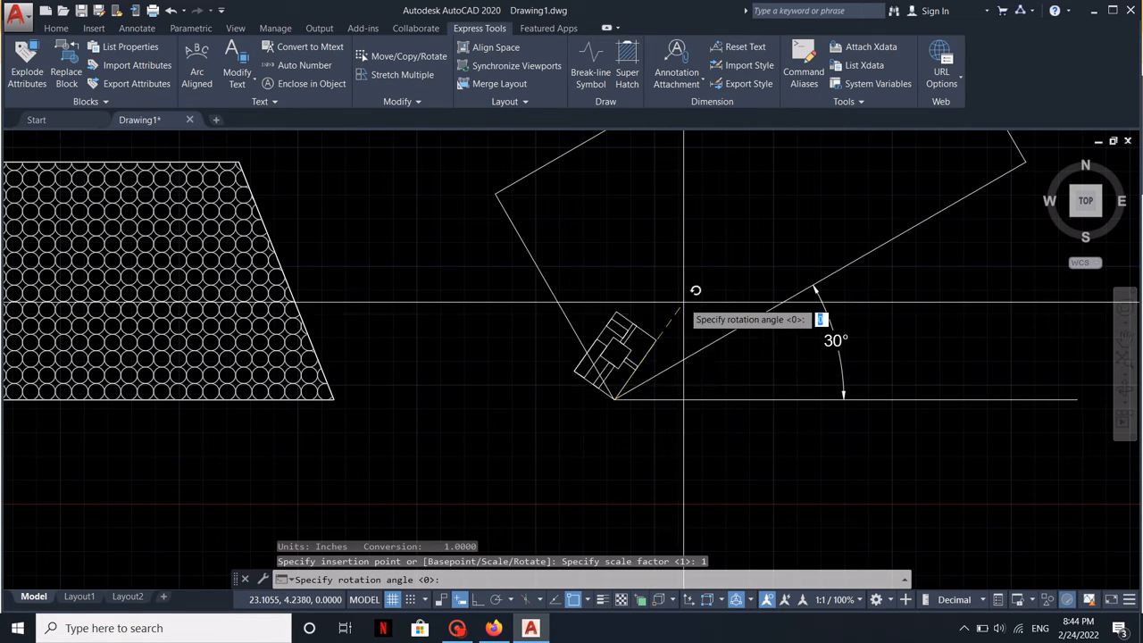
type("30")
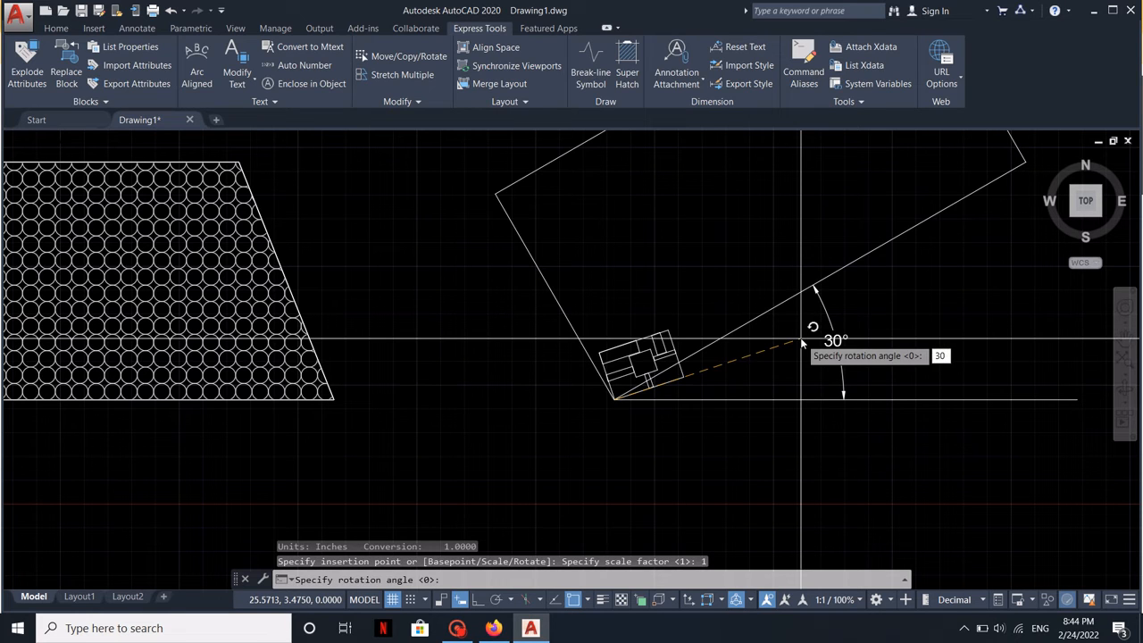
key("Return")
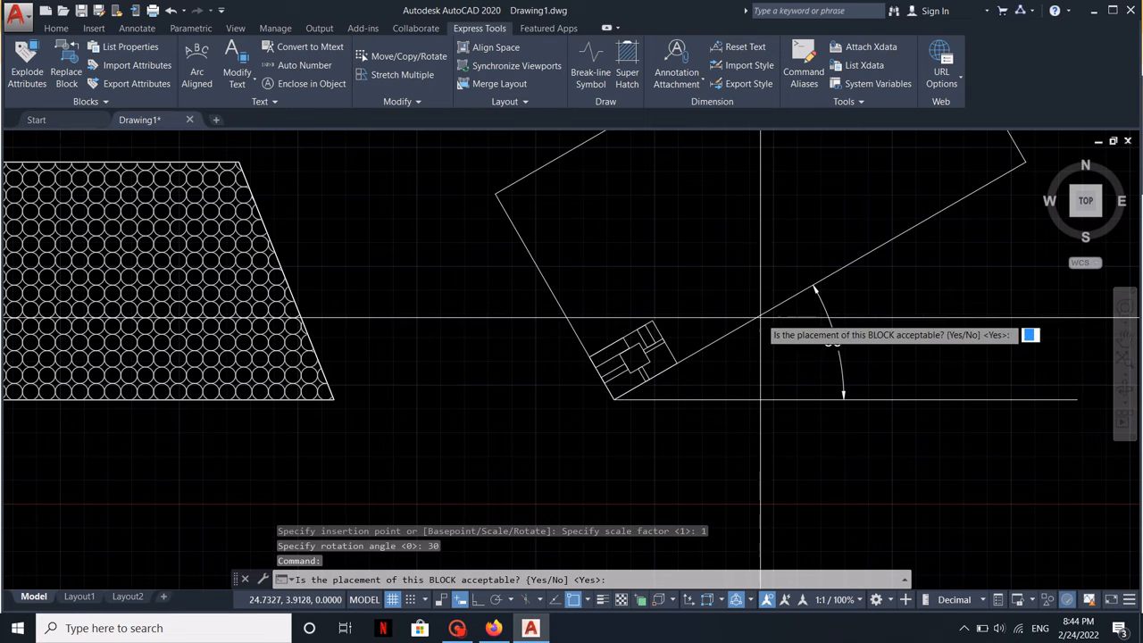
- Accept the block placement and default tile extents, and apply the pattern to the interior of the inclined rectangle
key("Return")
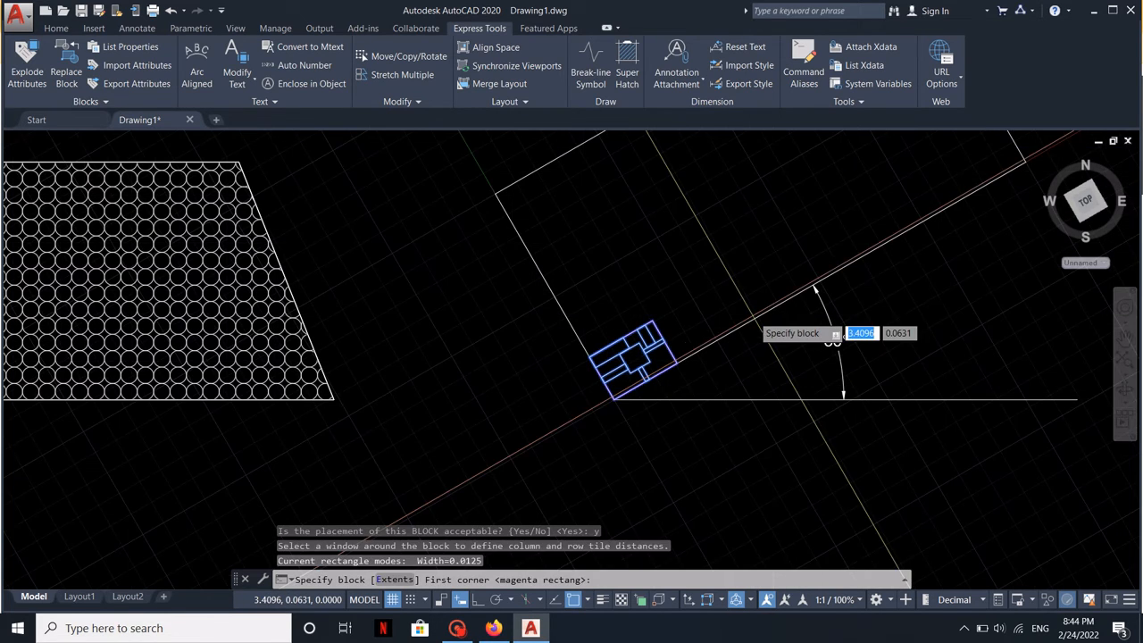
key("Return")
scroll(696, 308, "down", 4)
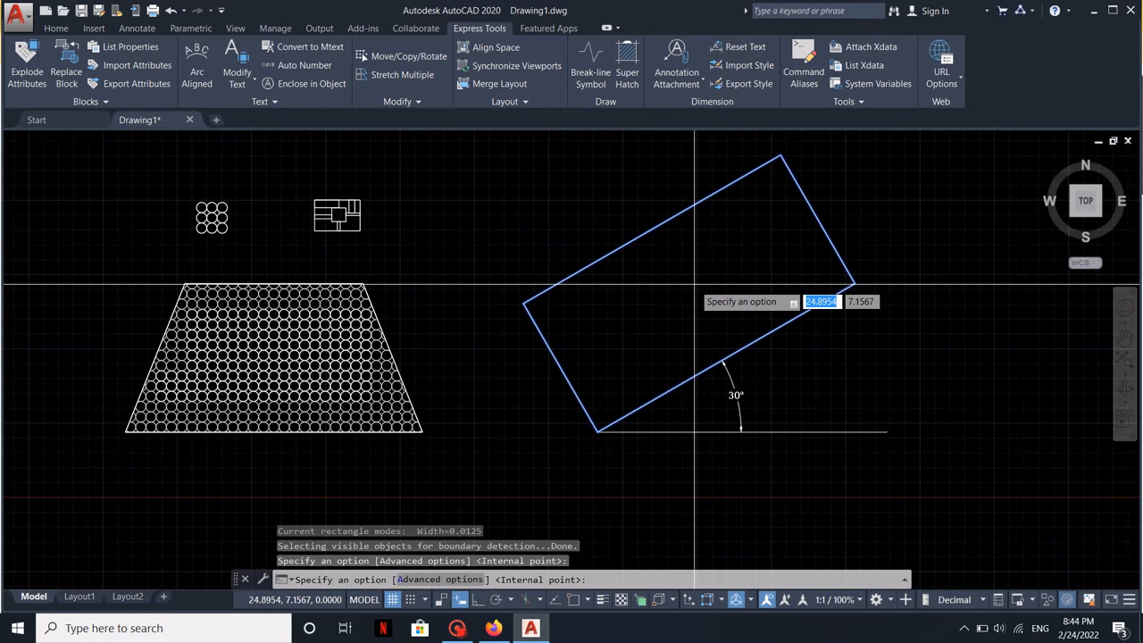
key("Return")
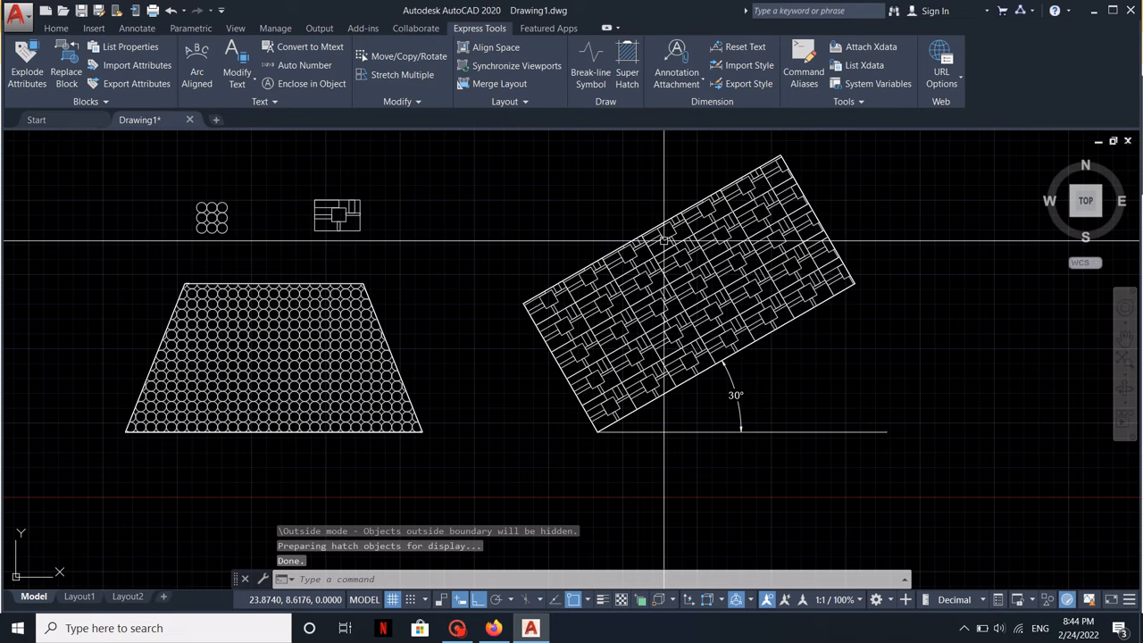
- Open the rectangular hatch block above the trapezoid for in-place editing, with all nested objects selected automatically
left_click(341, 210)
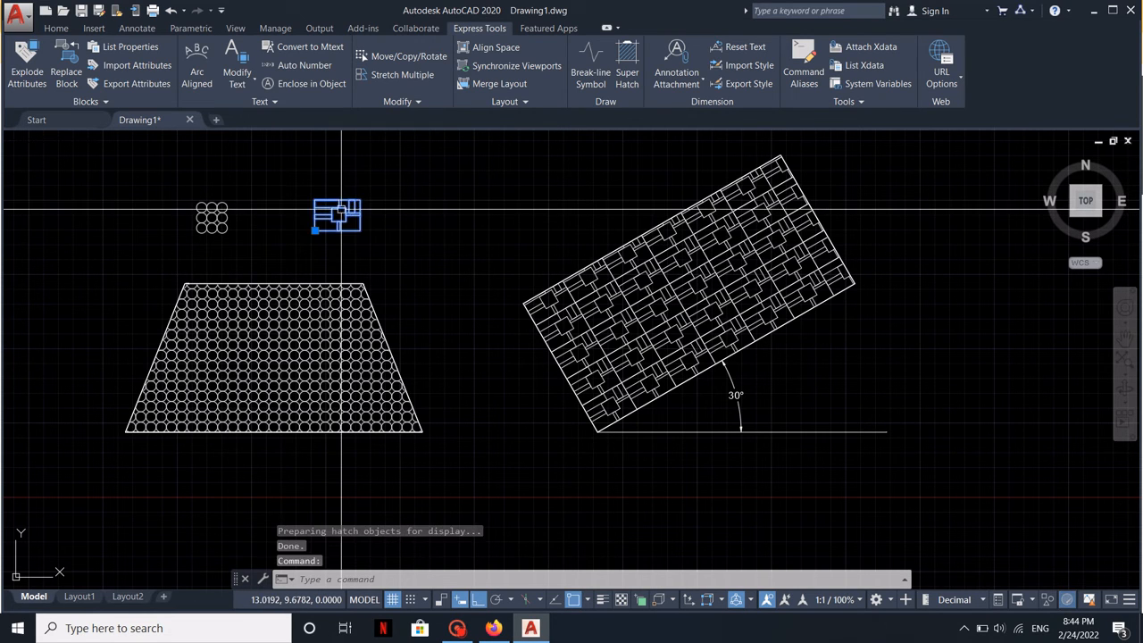
right_click(350, 219)
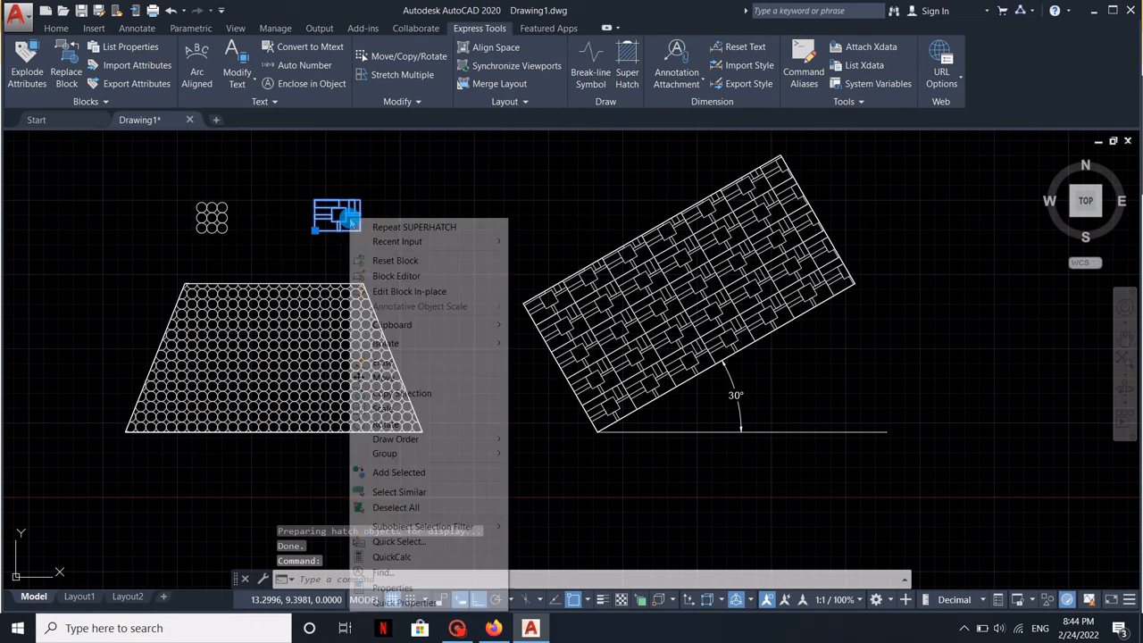
left_click(397, 291)
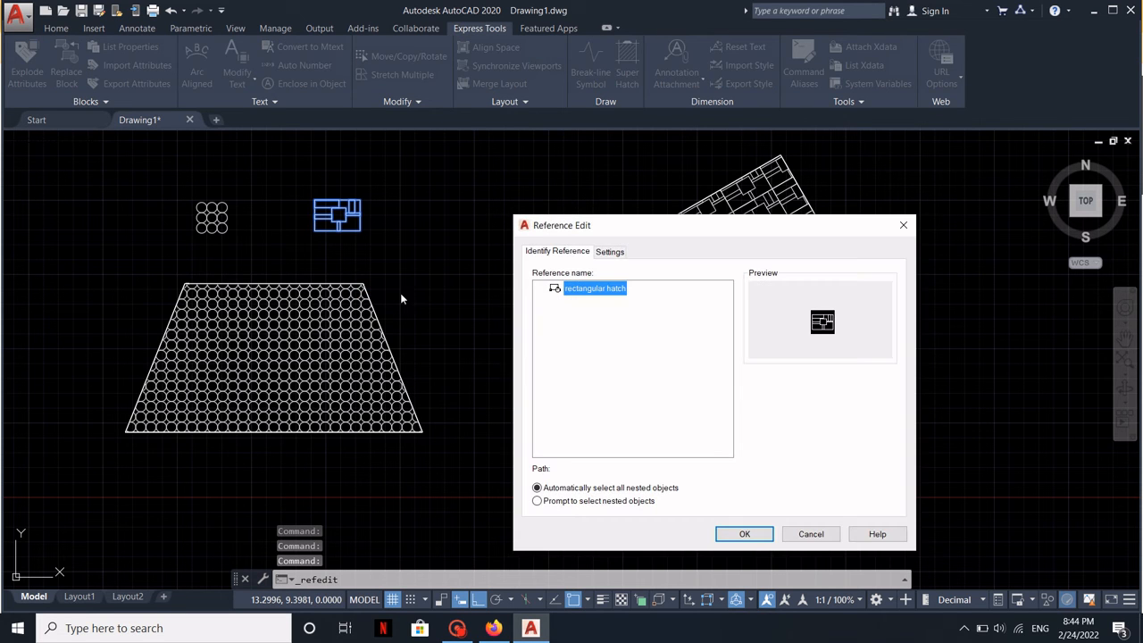
left_click(745, 535)
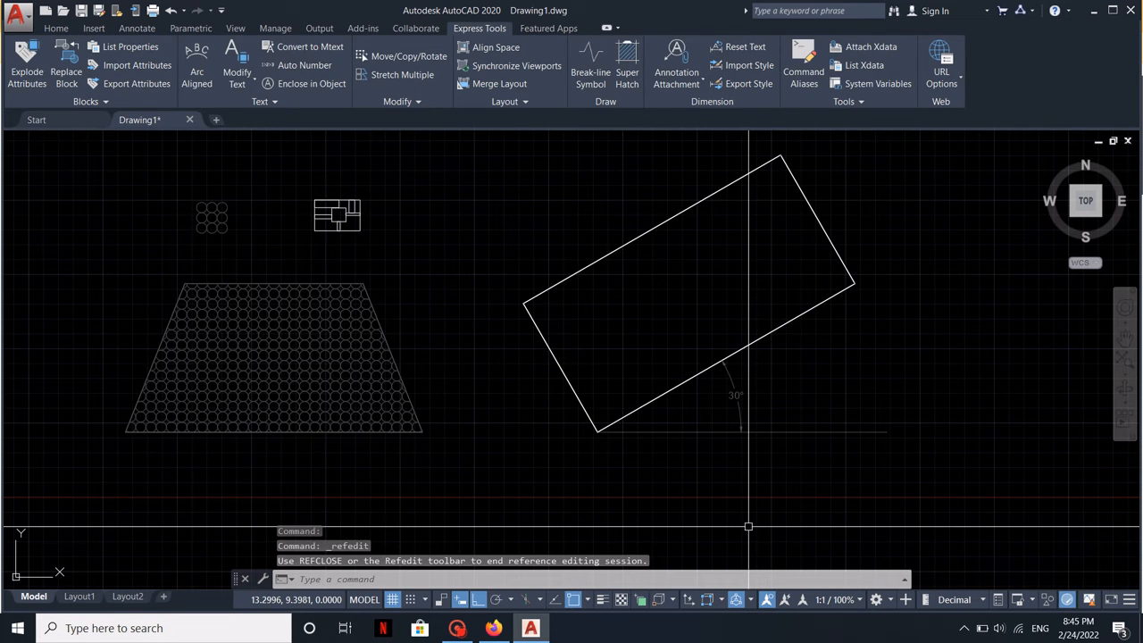
- Erase the outer rectangular frame from the block and save the reference edits back to the rectangular hatch
scroll(357, 250, "up", 5)
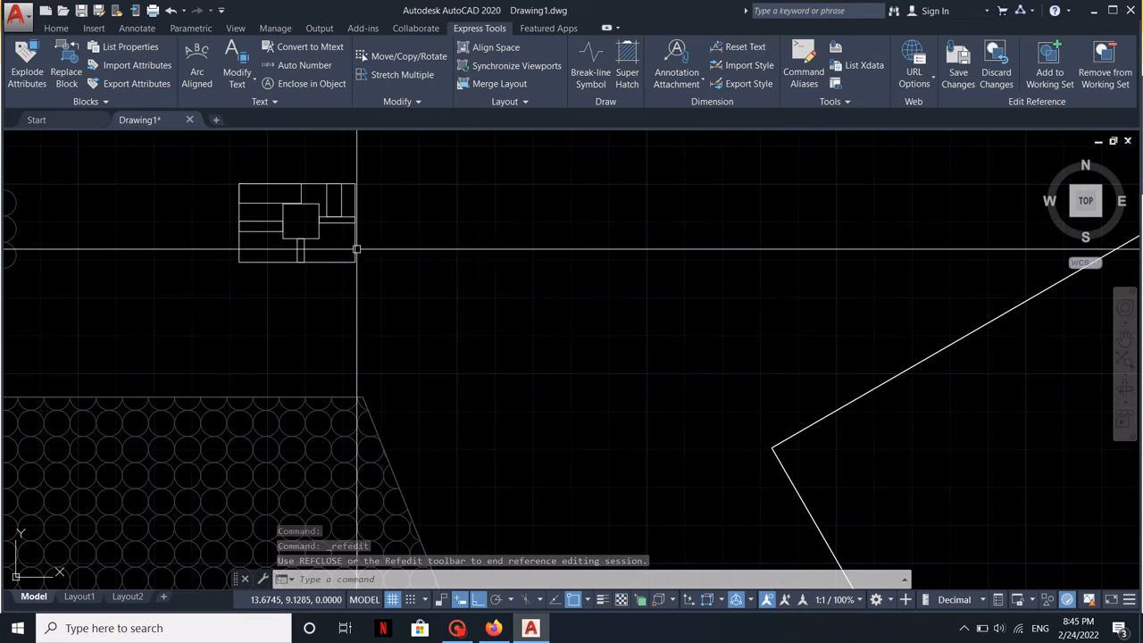
left_click(357, 250)
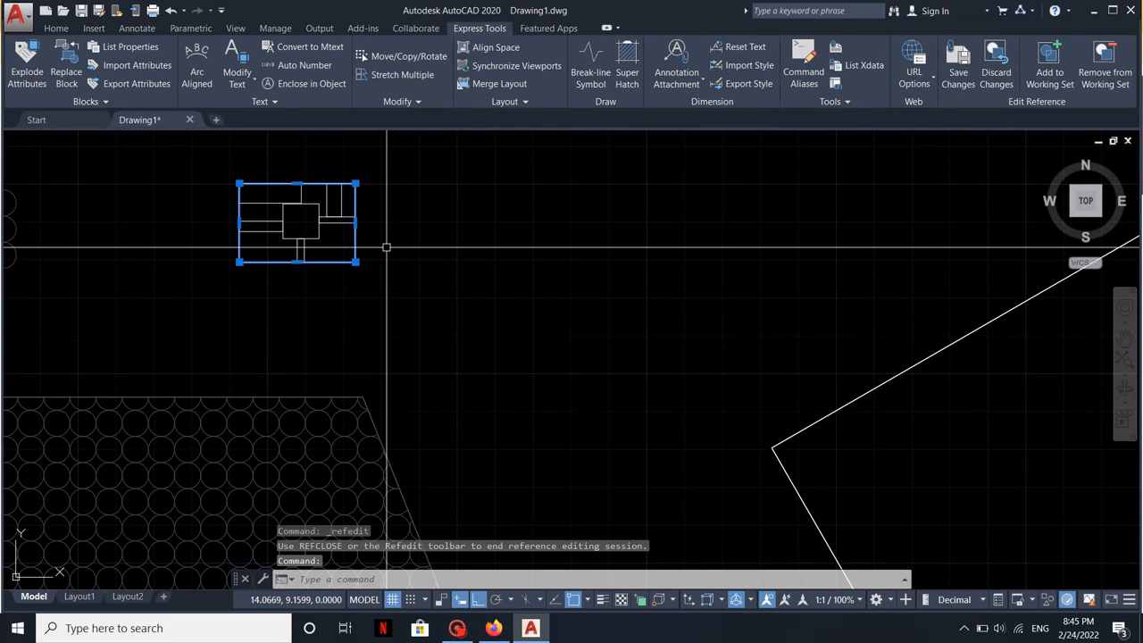
key("Return")
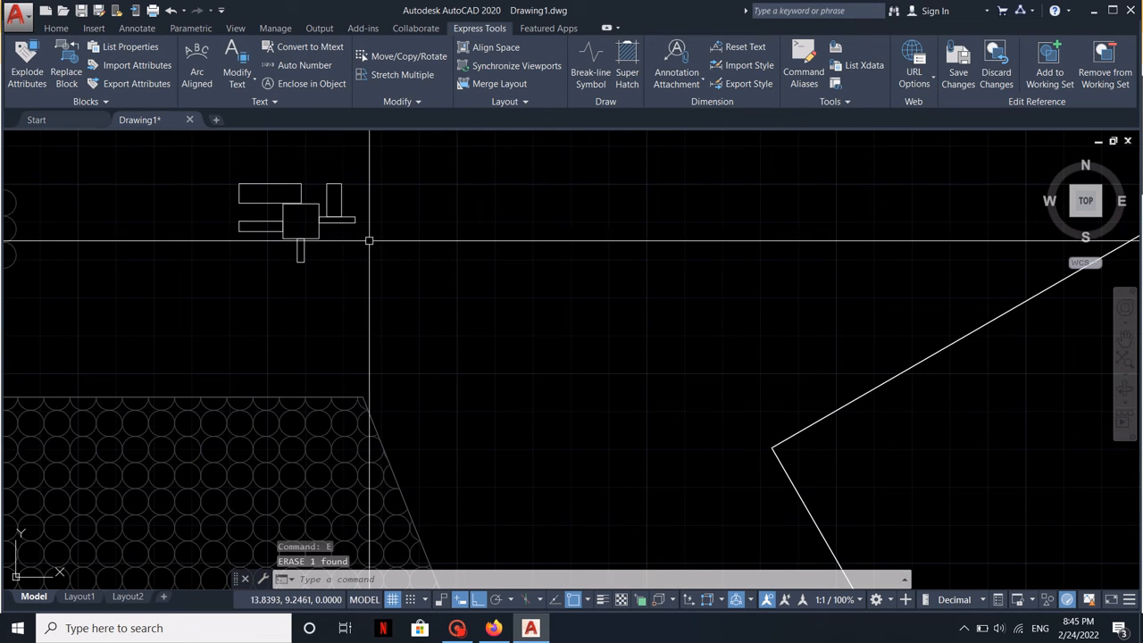
left_click(958, 78)
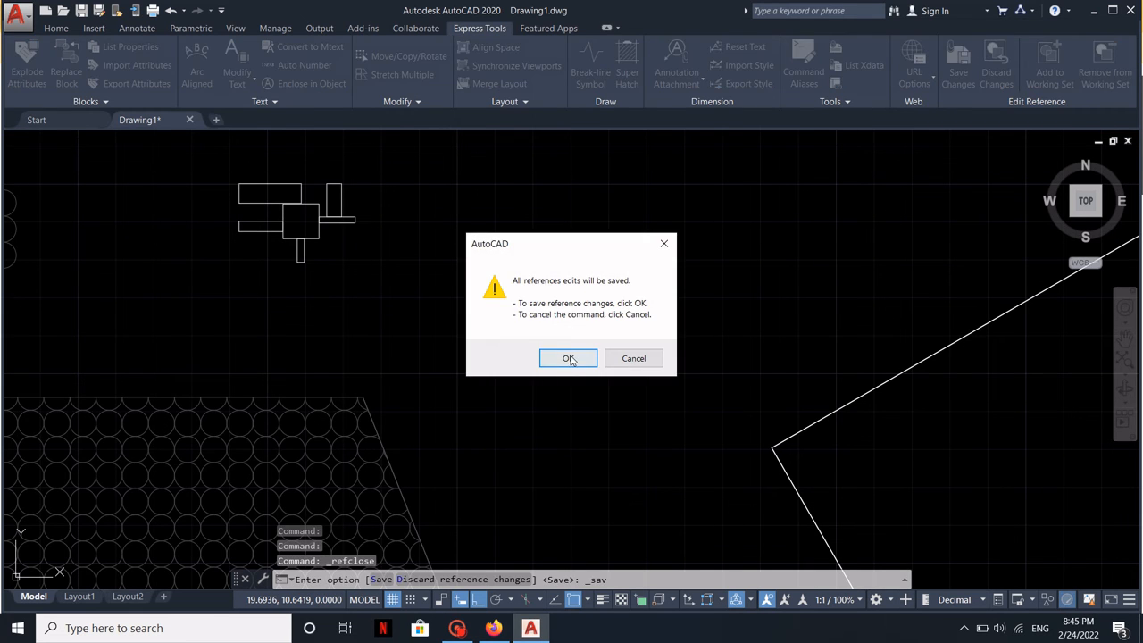
left_click(569, 360)
scroll(485, 309, "down", 3)
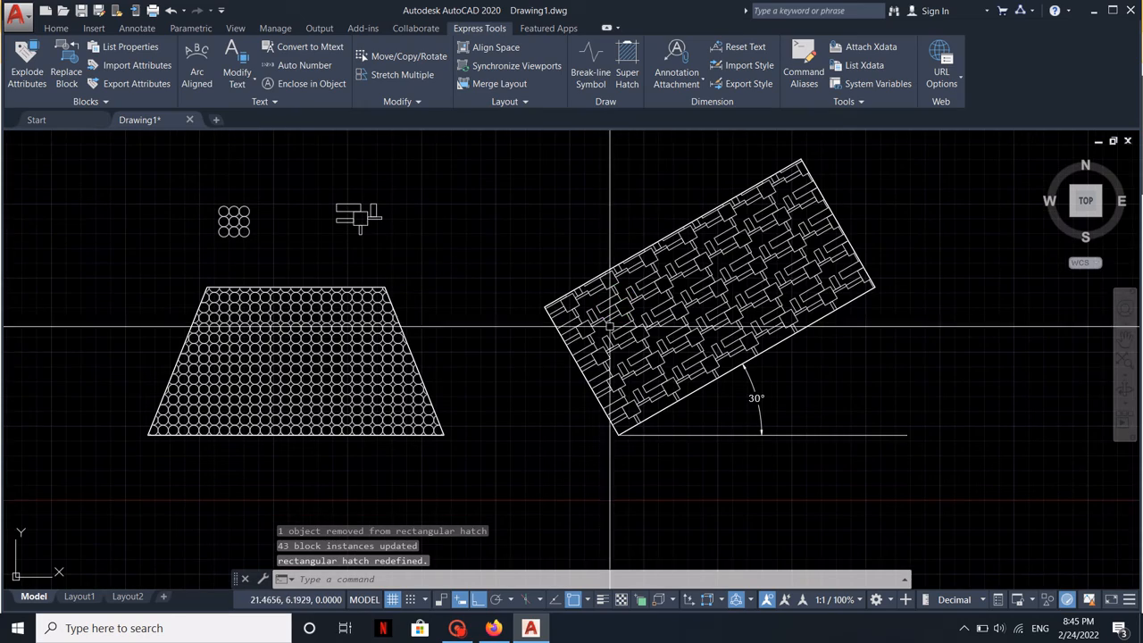
middle_click_drag(757, 294, 797, 336)
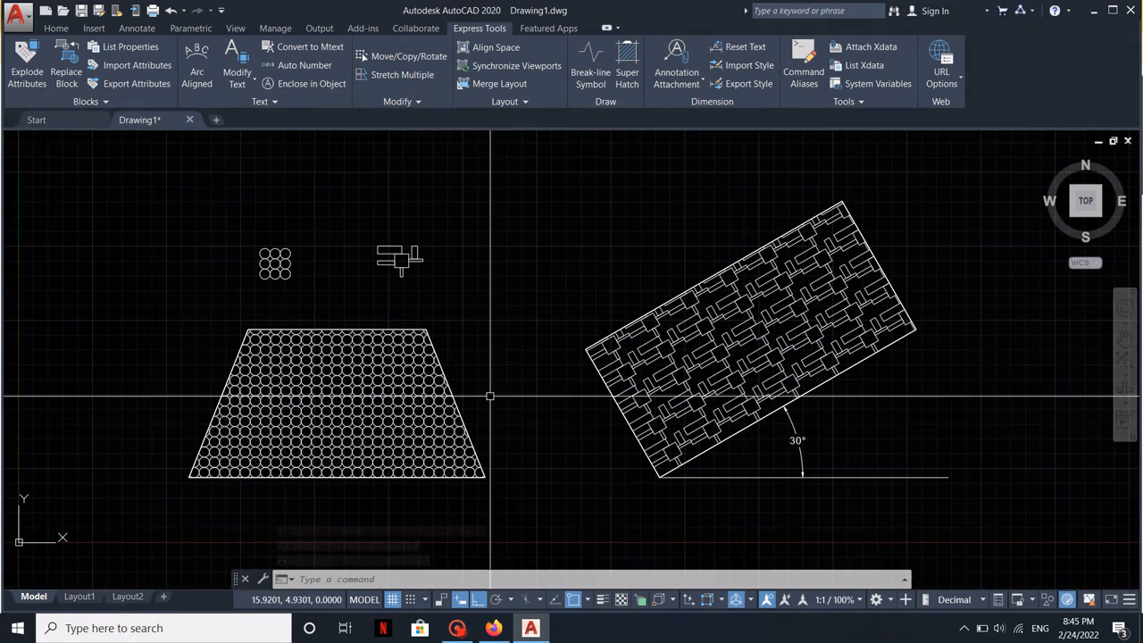